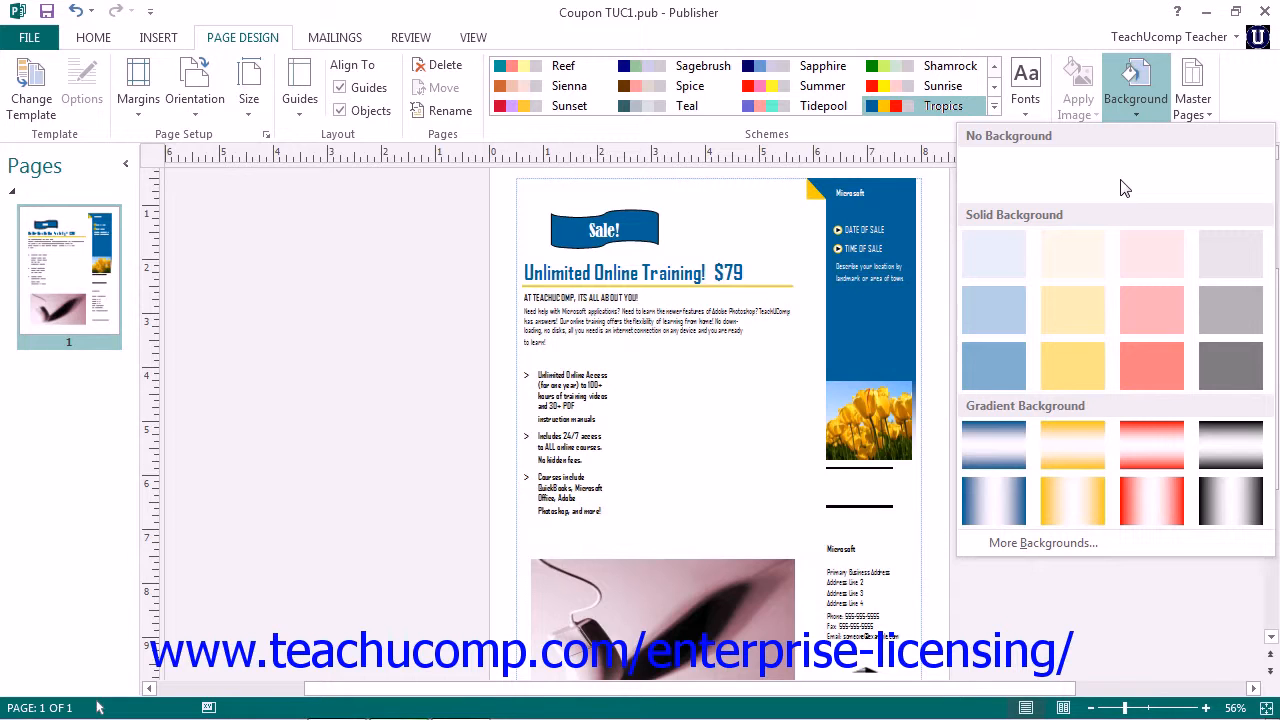
# - Open the detailed background formatting options and choose a solid fill for the page background
pyautogui.click(1066, 543)
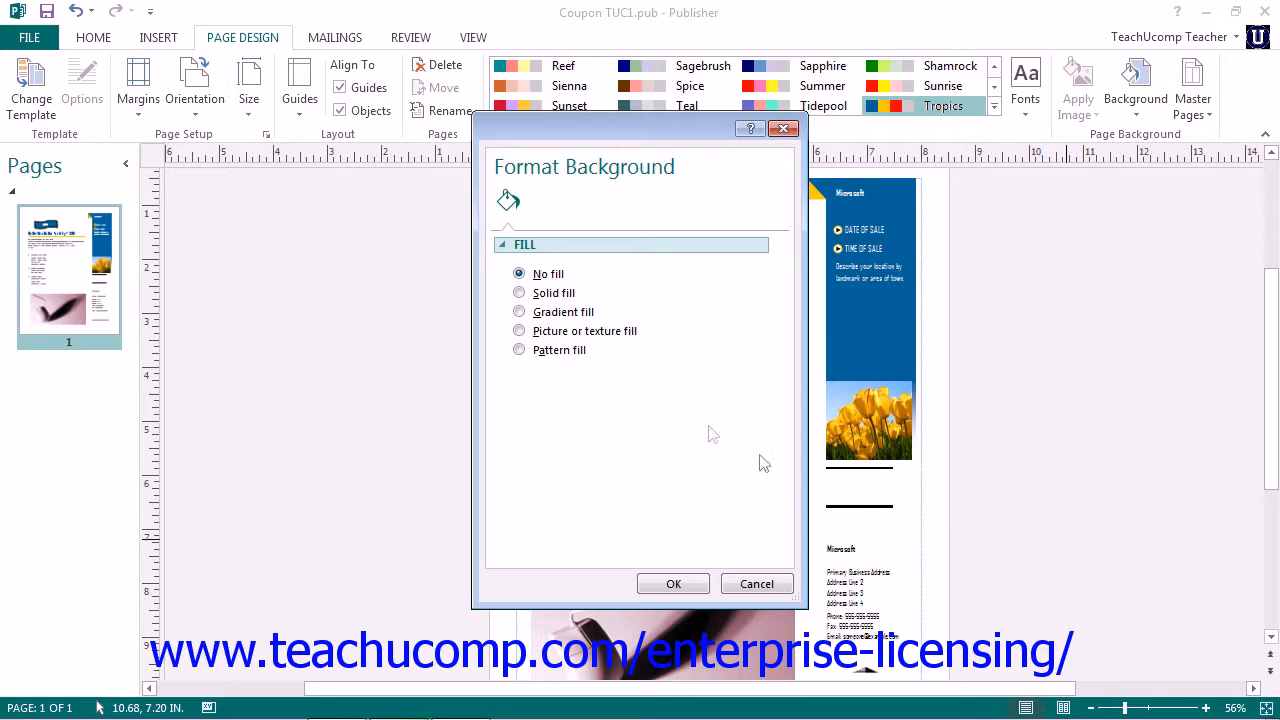
pyautogui.click(548, 247)
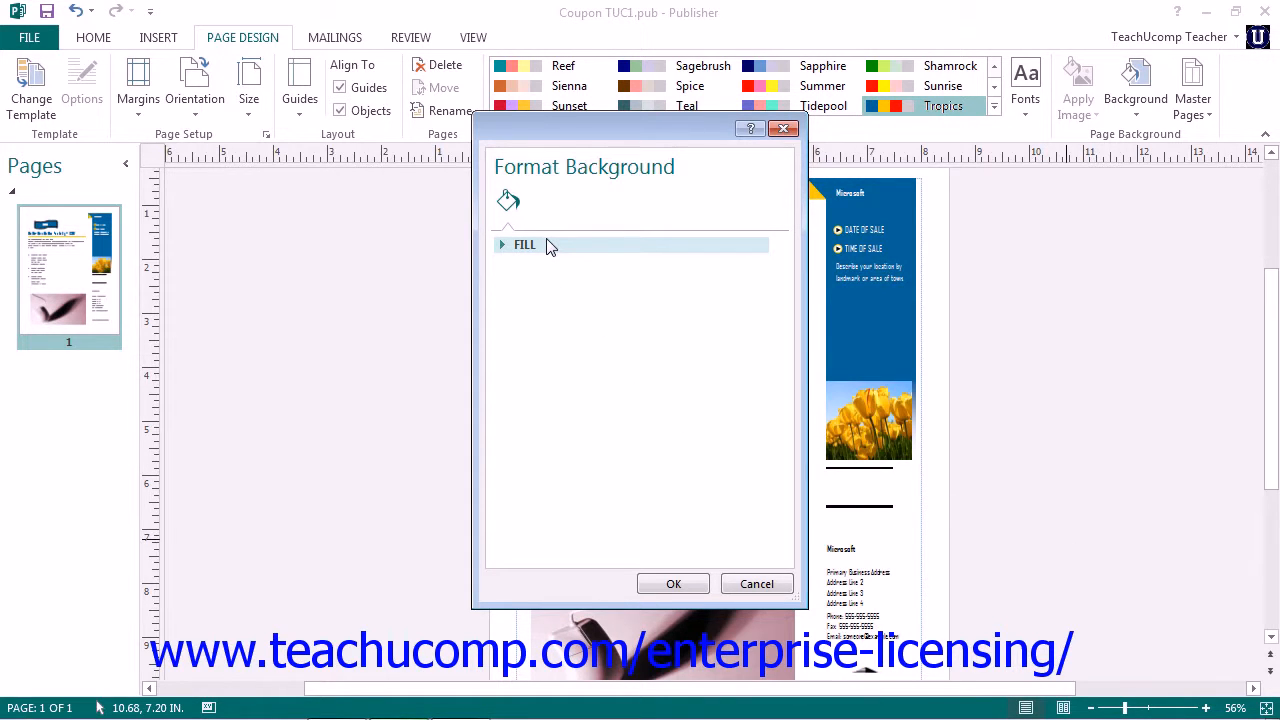
pyautogui.click(550, 250)
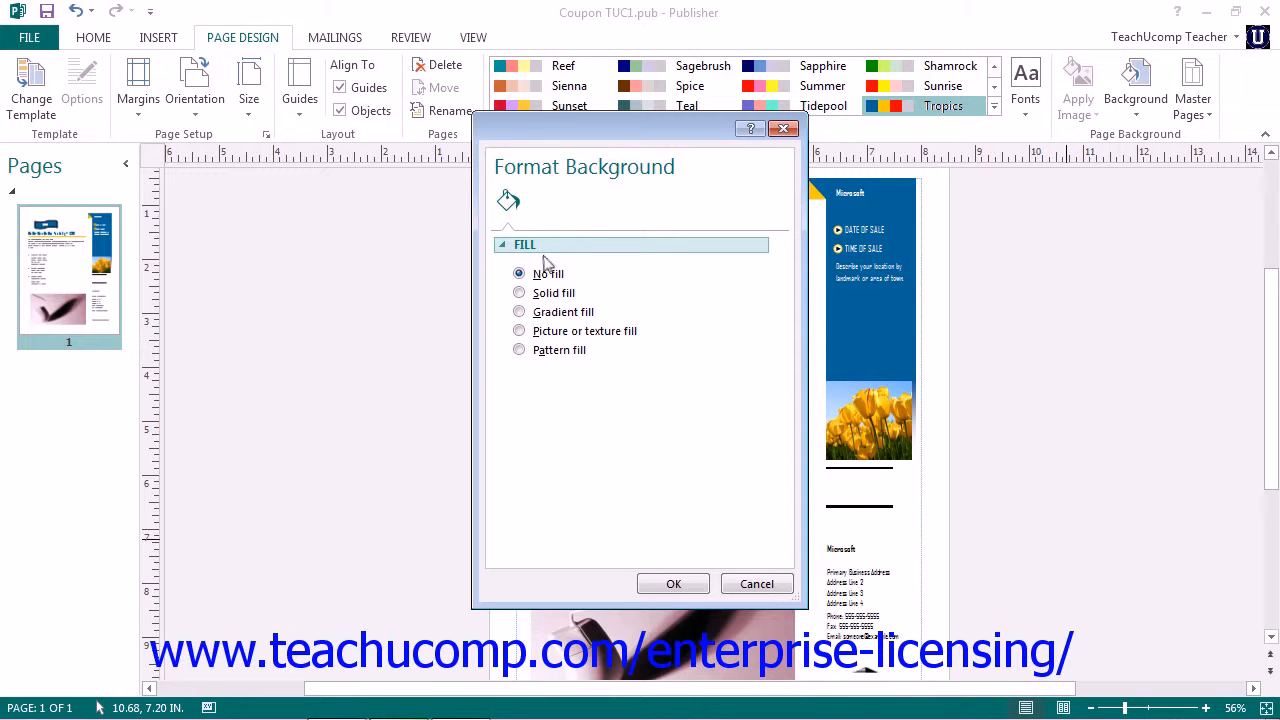
pyautogui.click(525, 294)
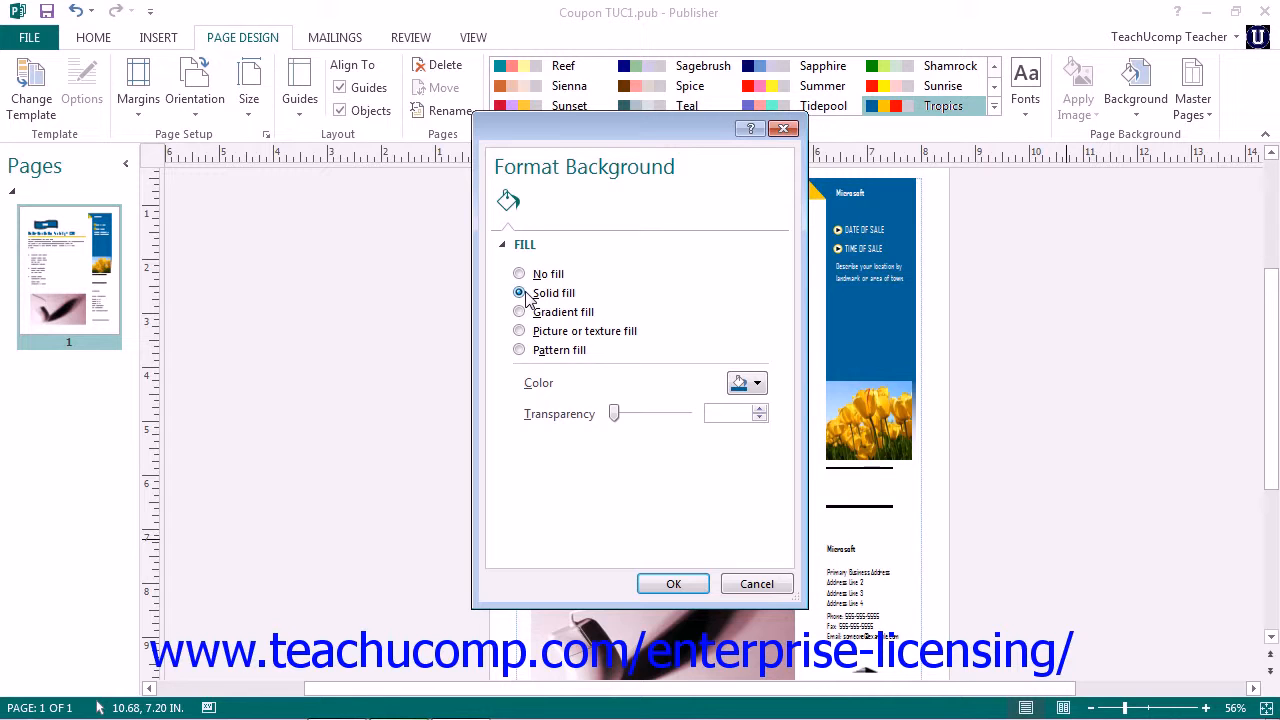
# - Examine the solid fill's color choices, including the scheme palette, the standard colors and the tint and shade options
pyautogui.click(756, 384)
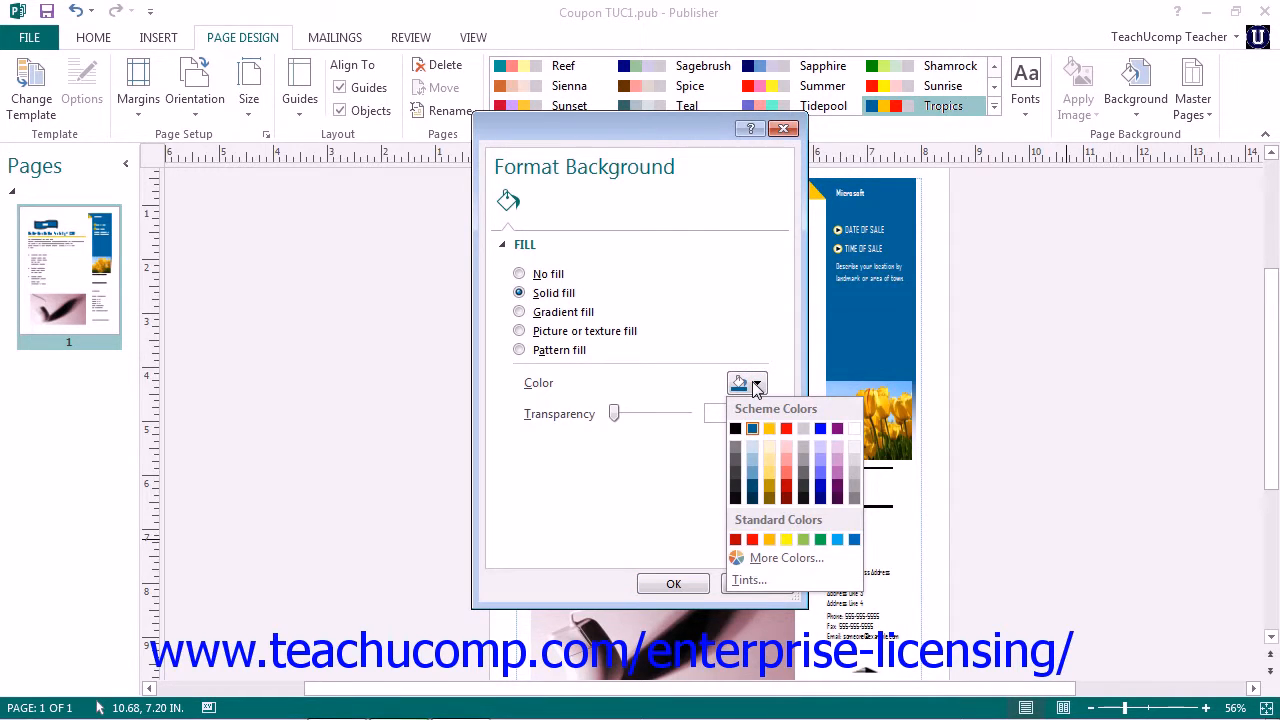
pyautogui.click(756, 387)
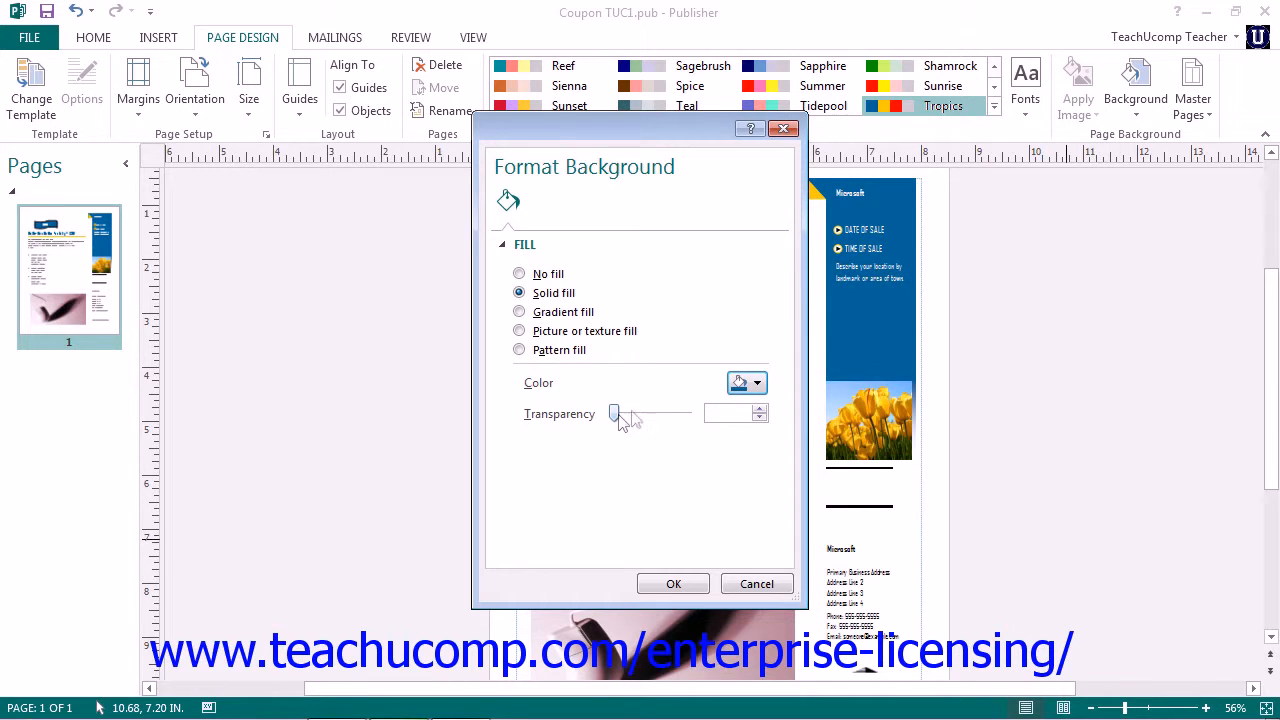
pyautogui.click(748, 383)
pyautogui.click(775, 559)
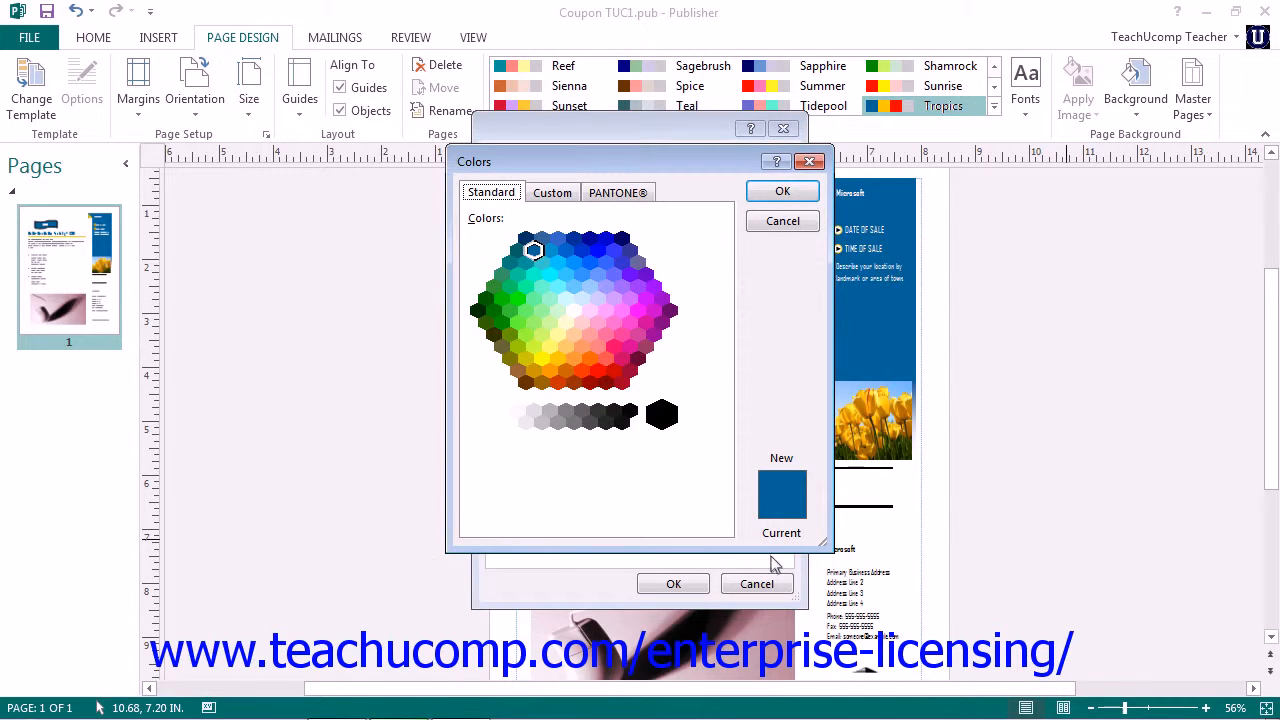
pyautogui.click(788, 191)
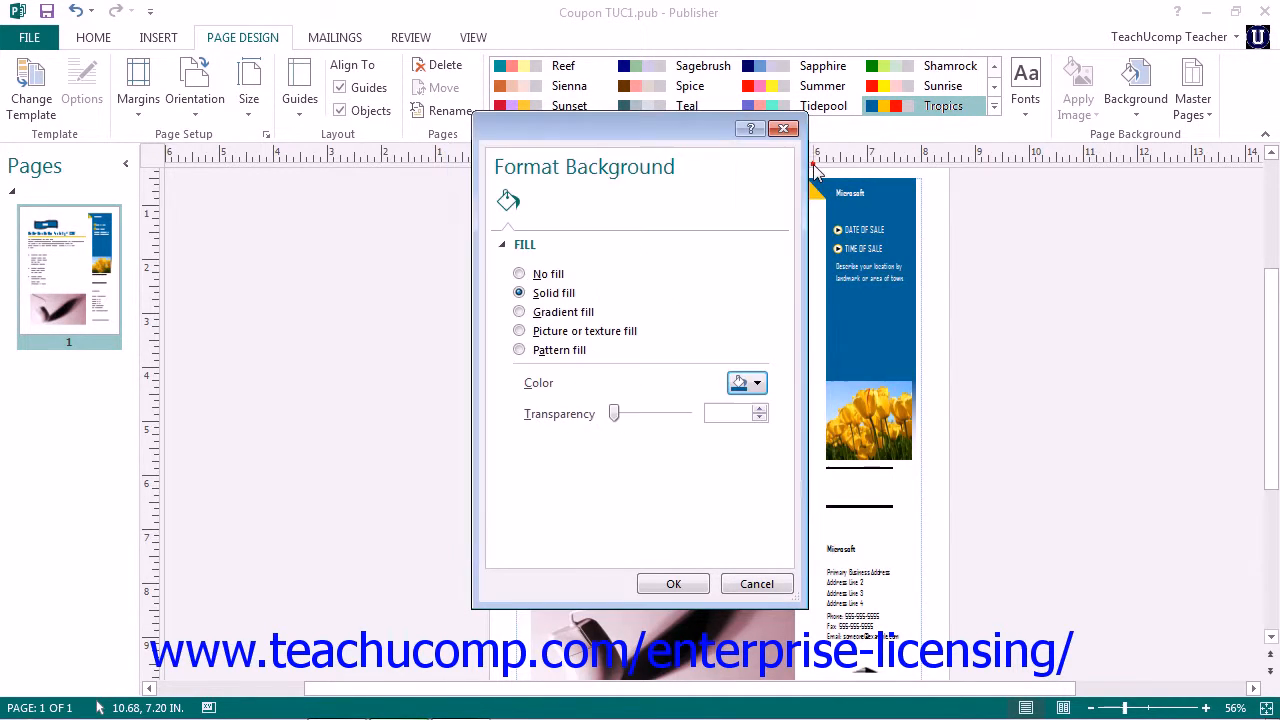
pyautogui.click(758, 384)
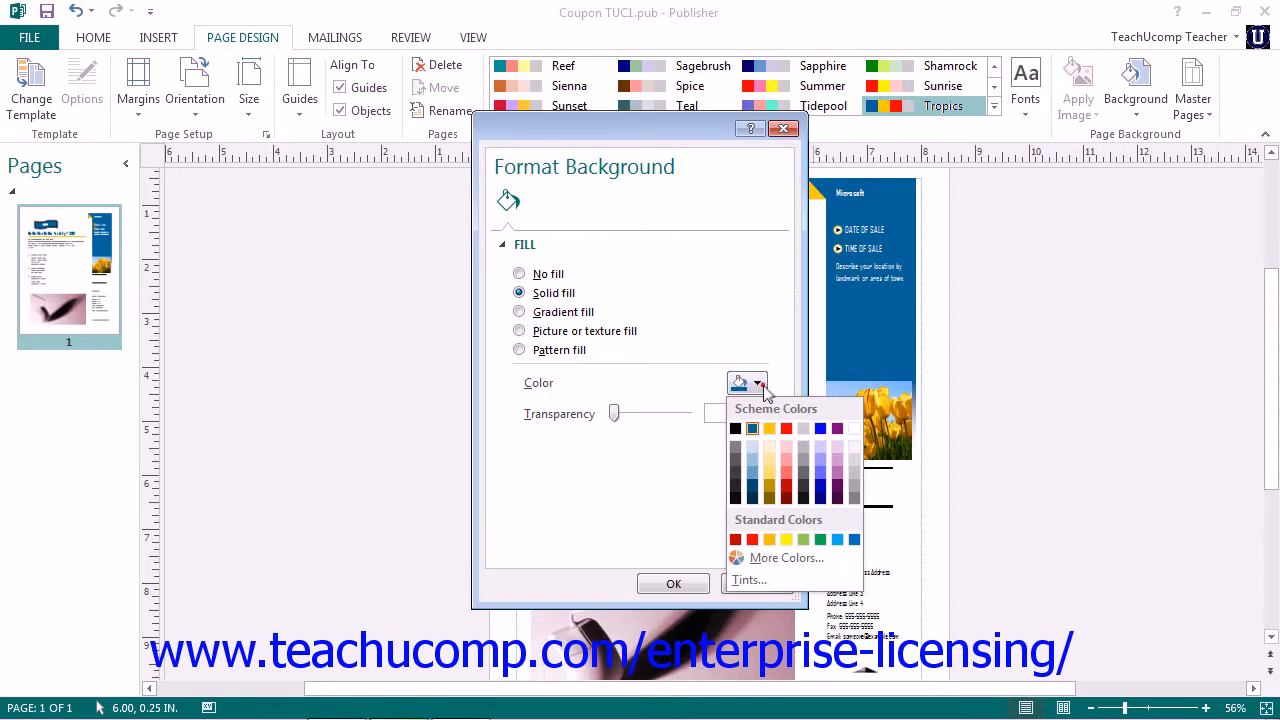
pyautogui.click(767, 580)
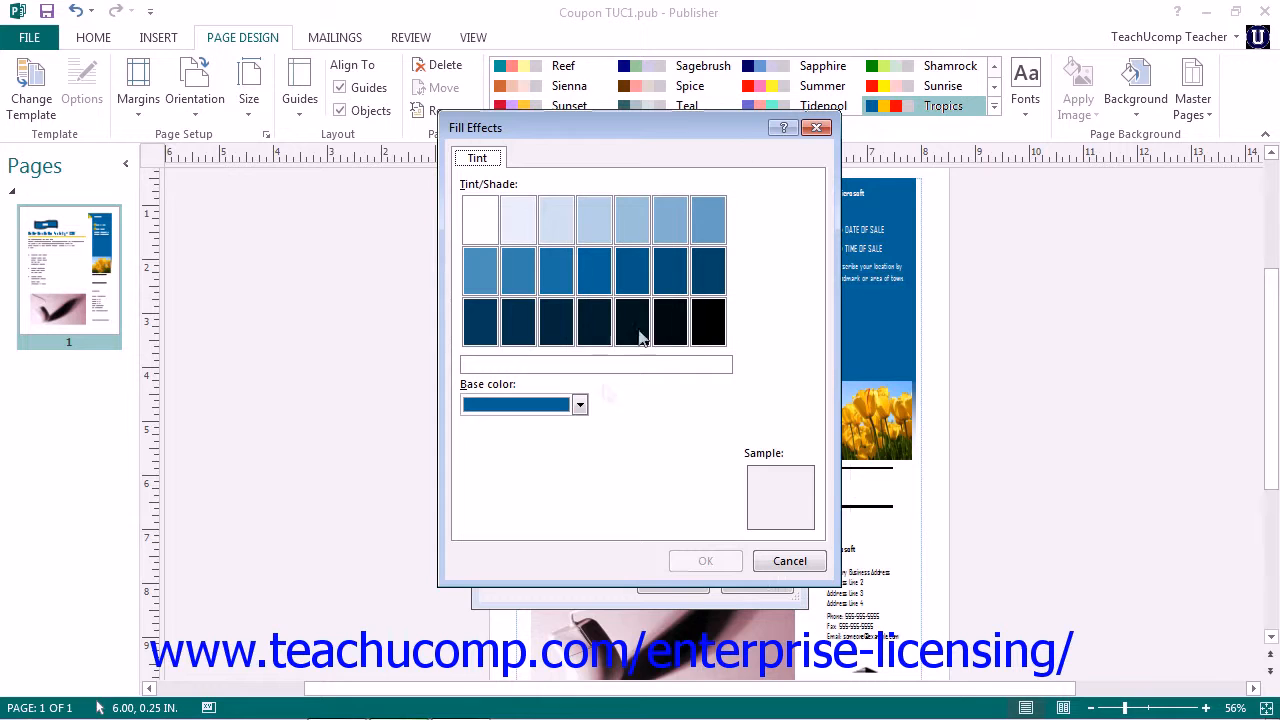
pyautogui.click(810, 127)
# - Examine the Custom and PANTONE color choices for the solid fill without changing the color
pyautogui.click(748, 383)
pyautogui.click(780, 560)
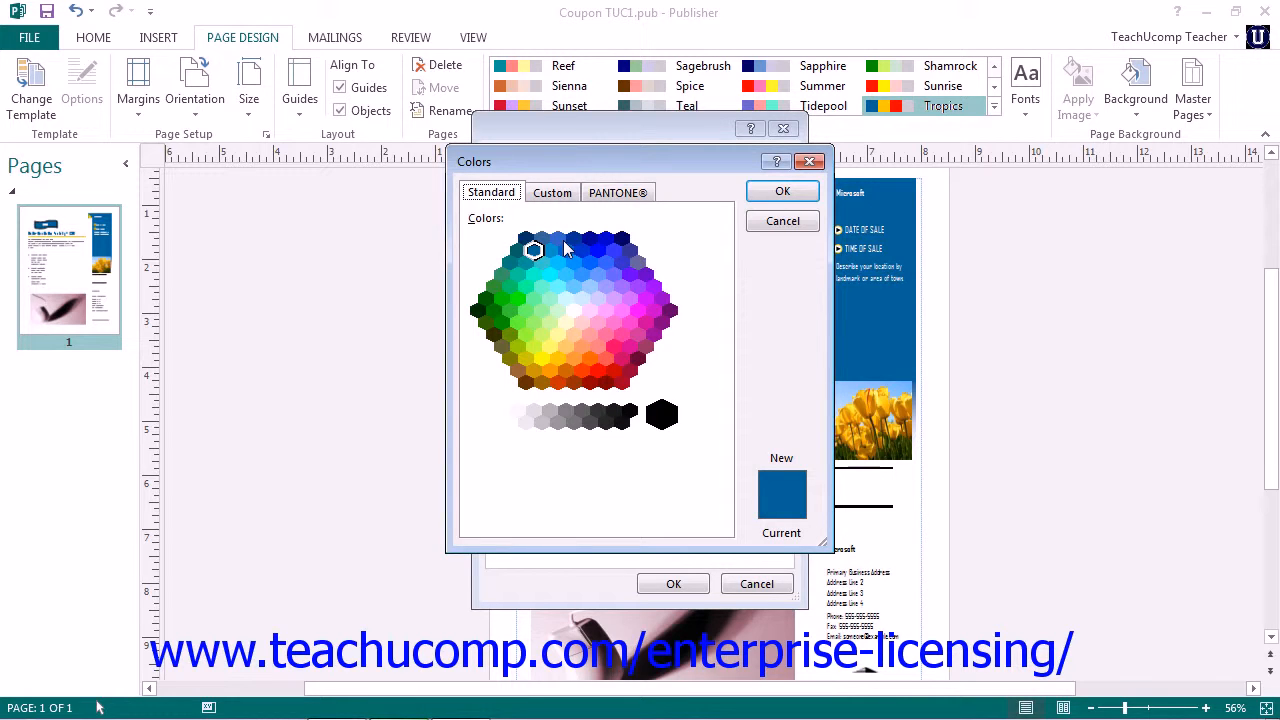
pyautogui.click(549, 194)
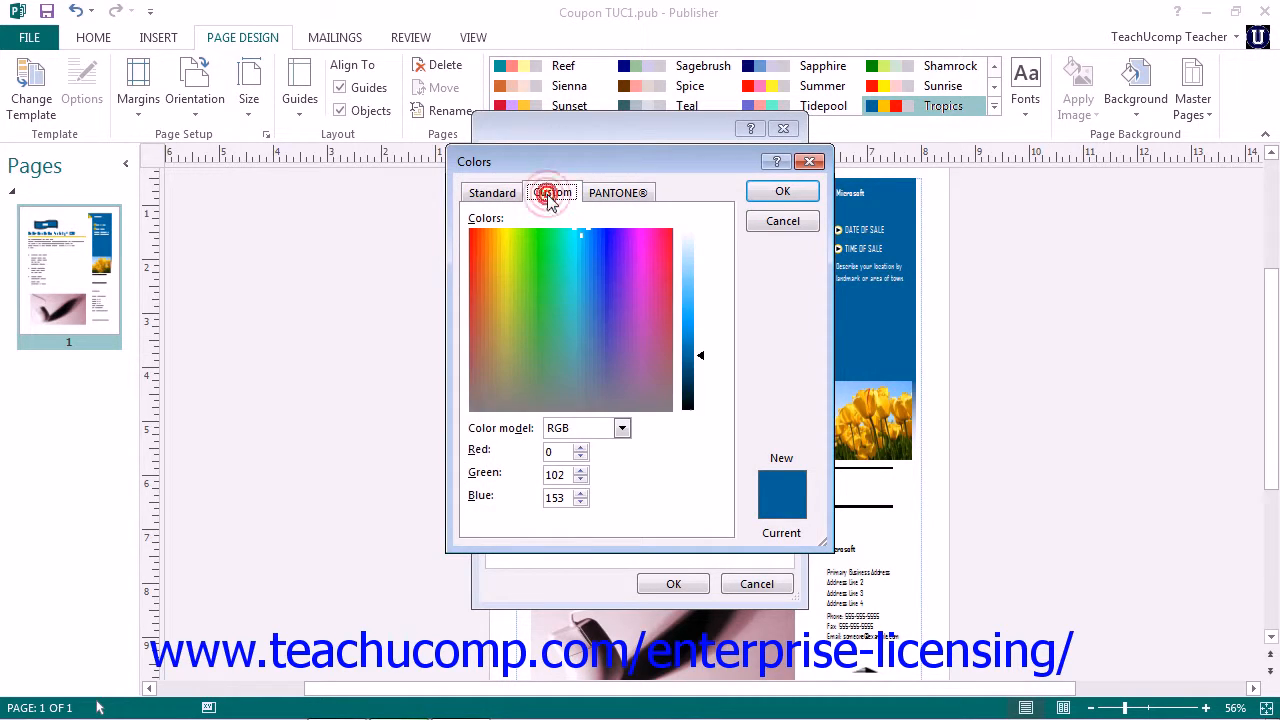
pyautogui.click(598, 197)
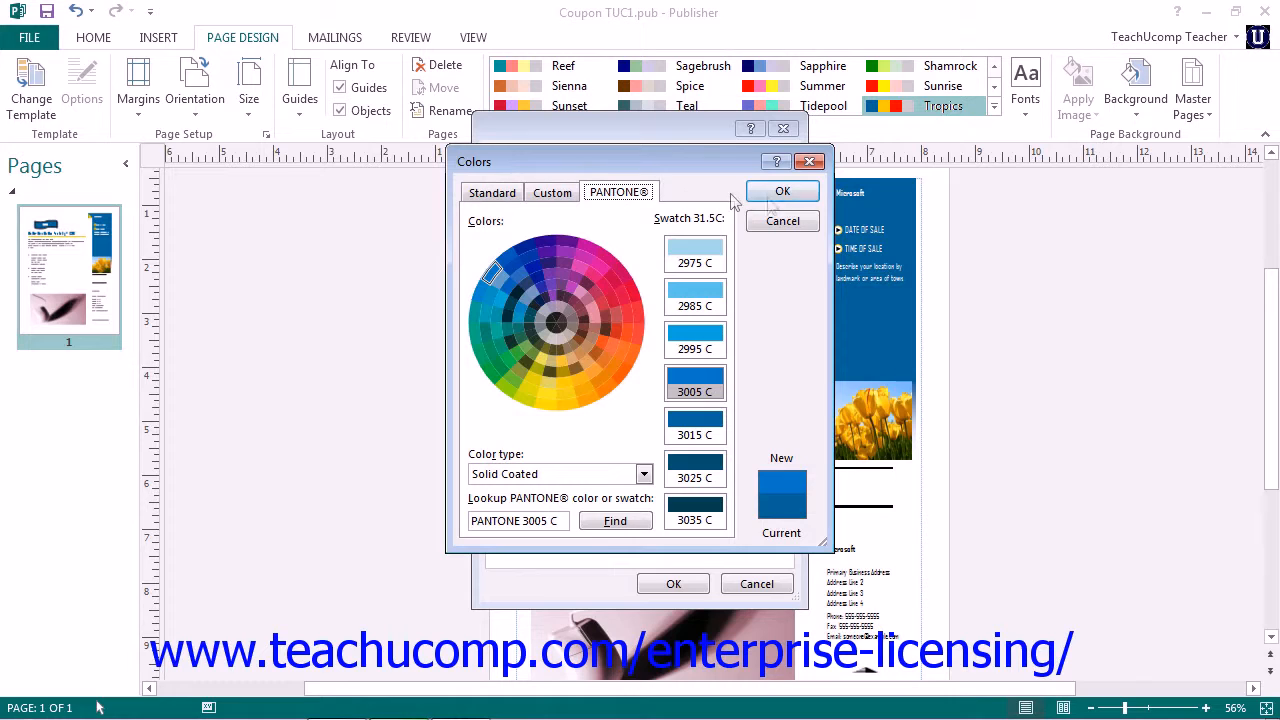
pyautogui.click(810, 163)
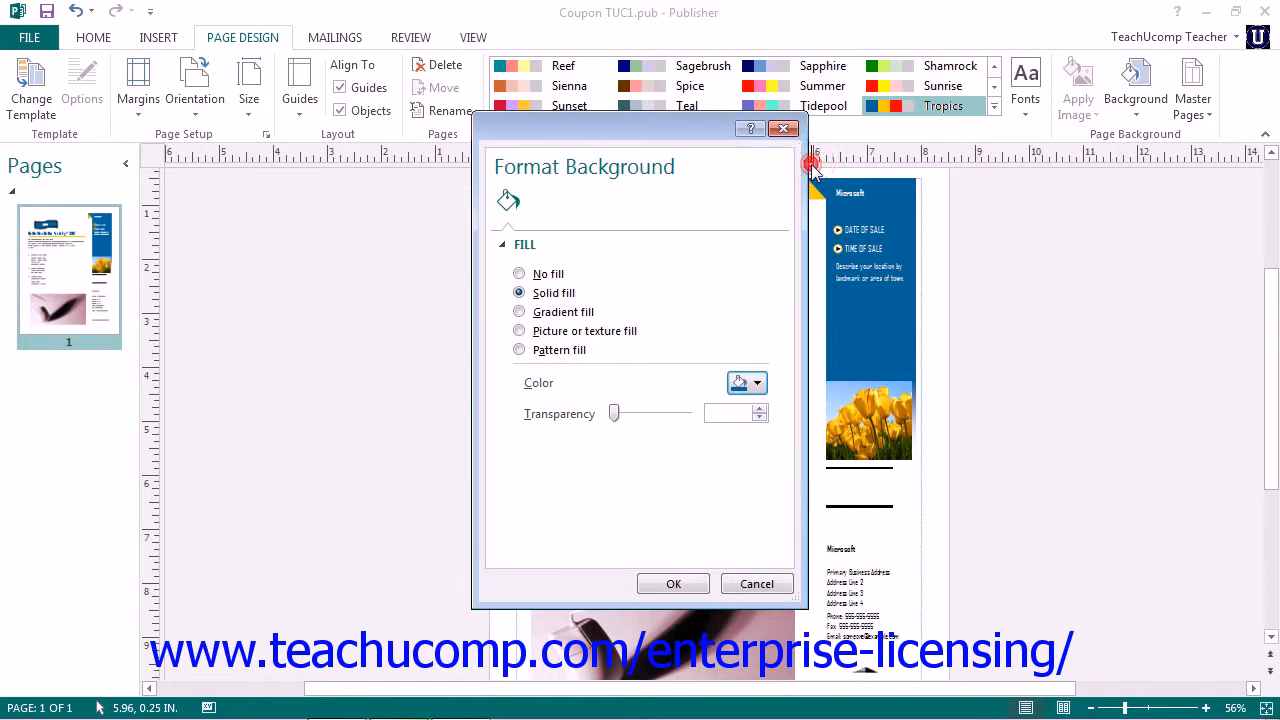
# - Set the solid background fill to an 80% shade of the blue base color
pyautogui.click(755, 383)
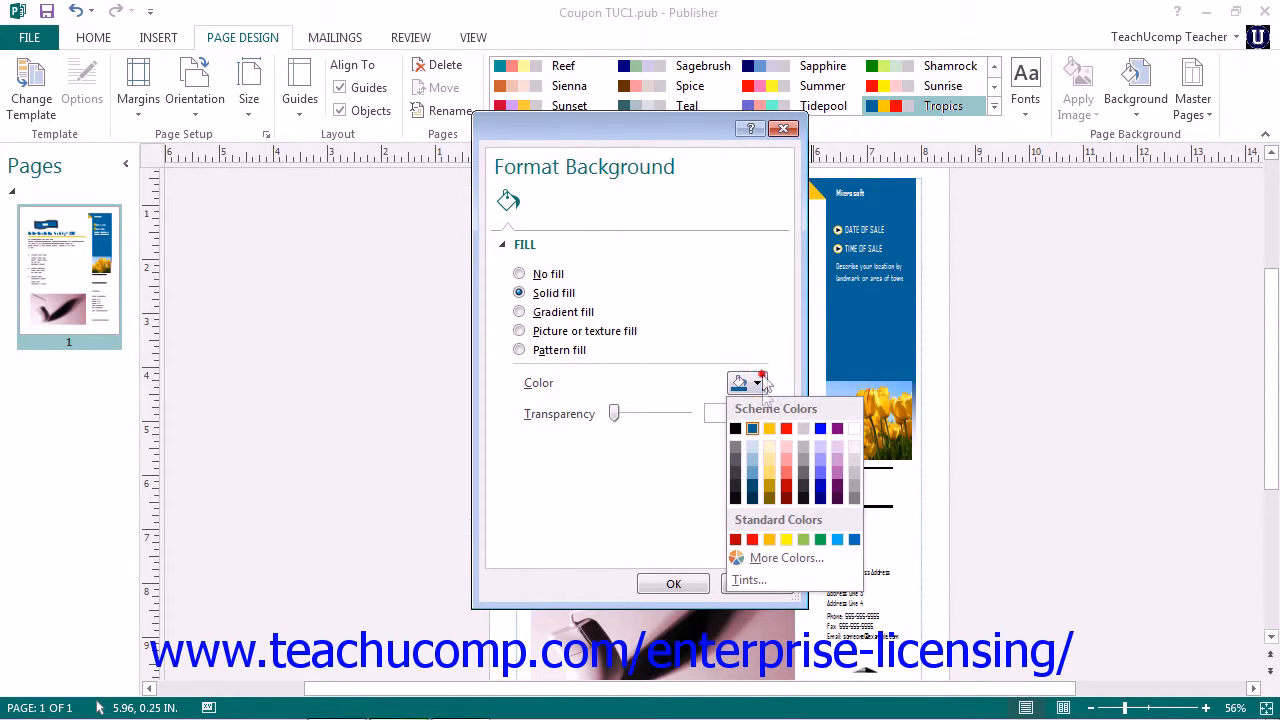
pyautogui.click(772, 584)
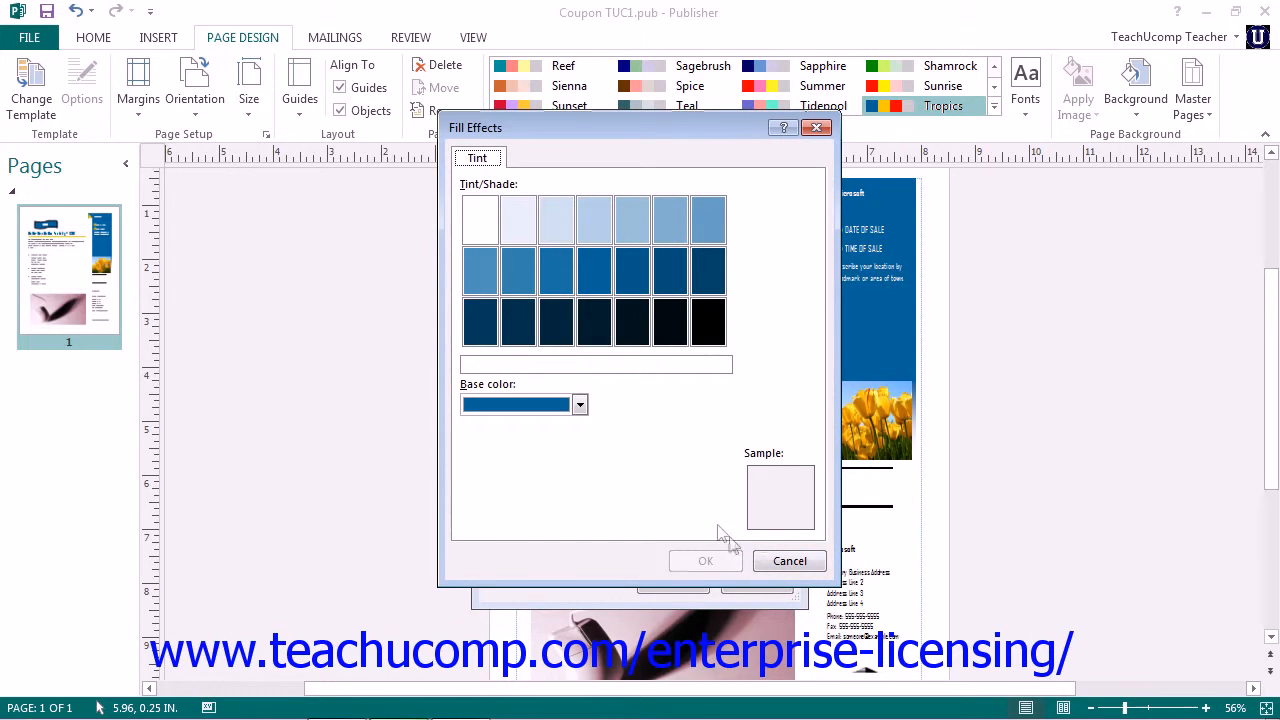
pyautogui.click(579, 405)
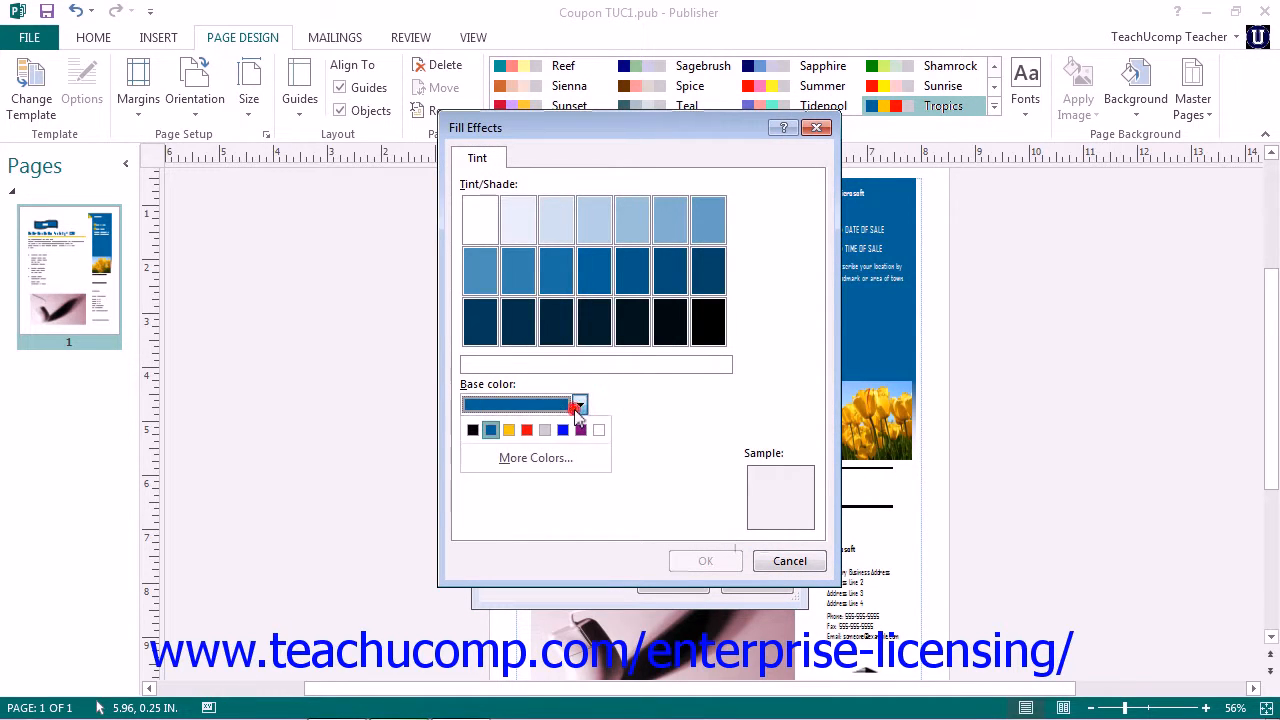
pyautogui.click(579, 406)
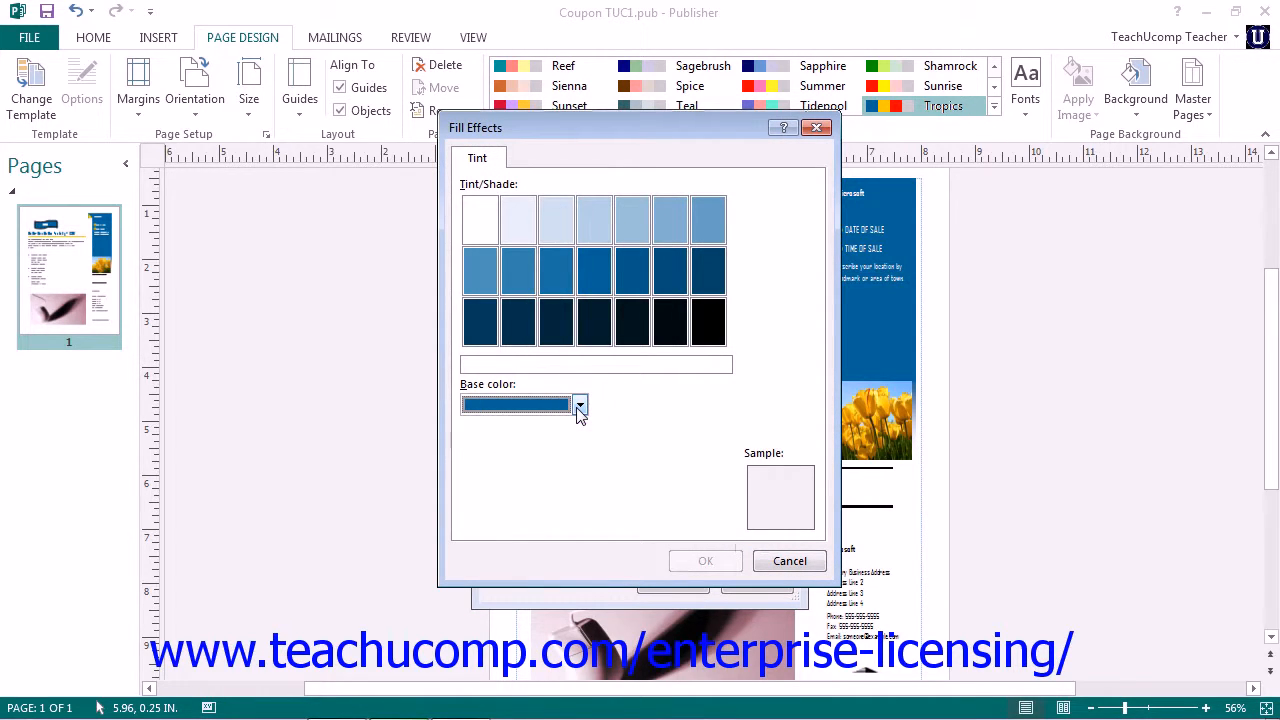
pyautogui.click(665, 278)
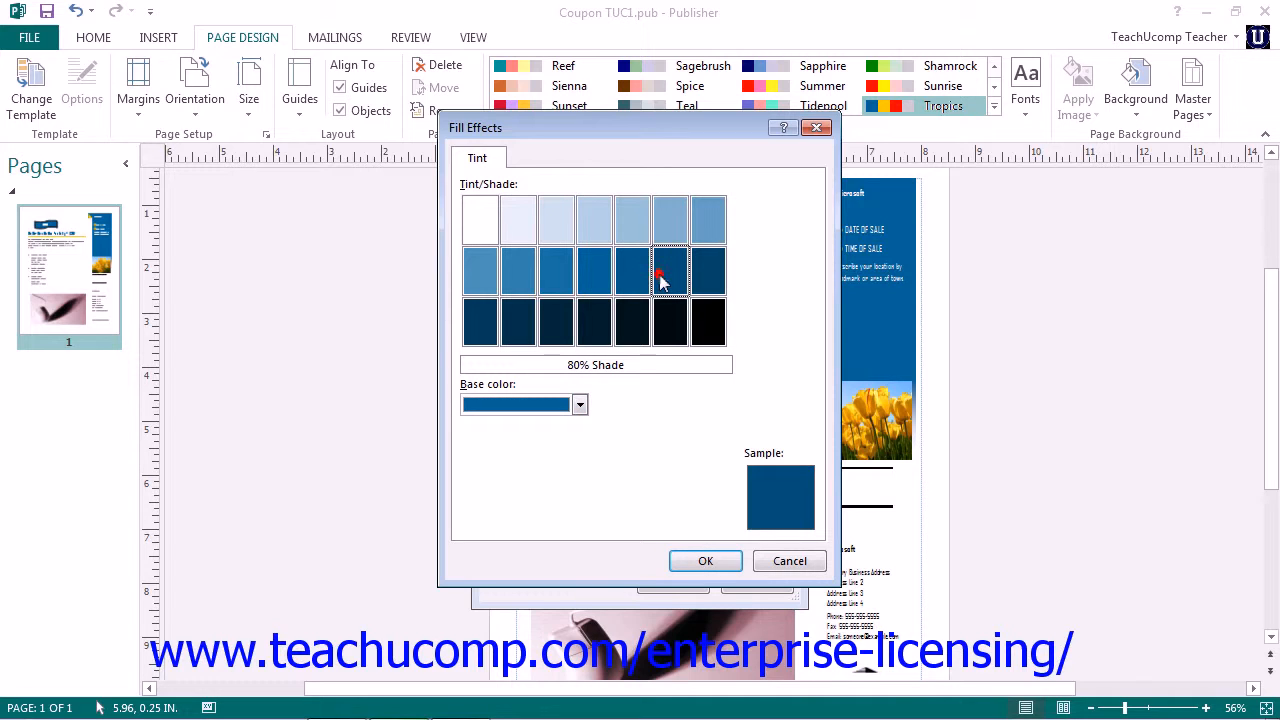
pyautogui.click(706, 560)
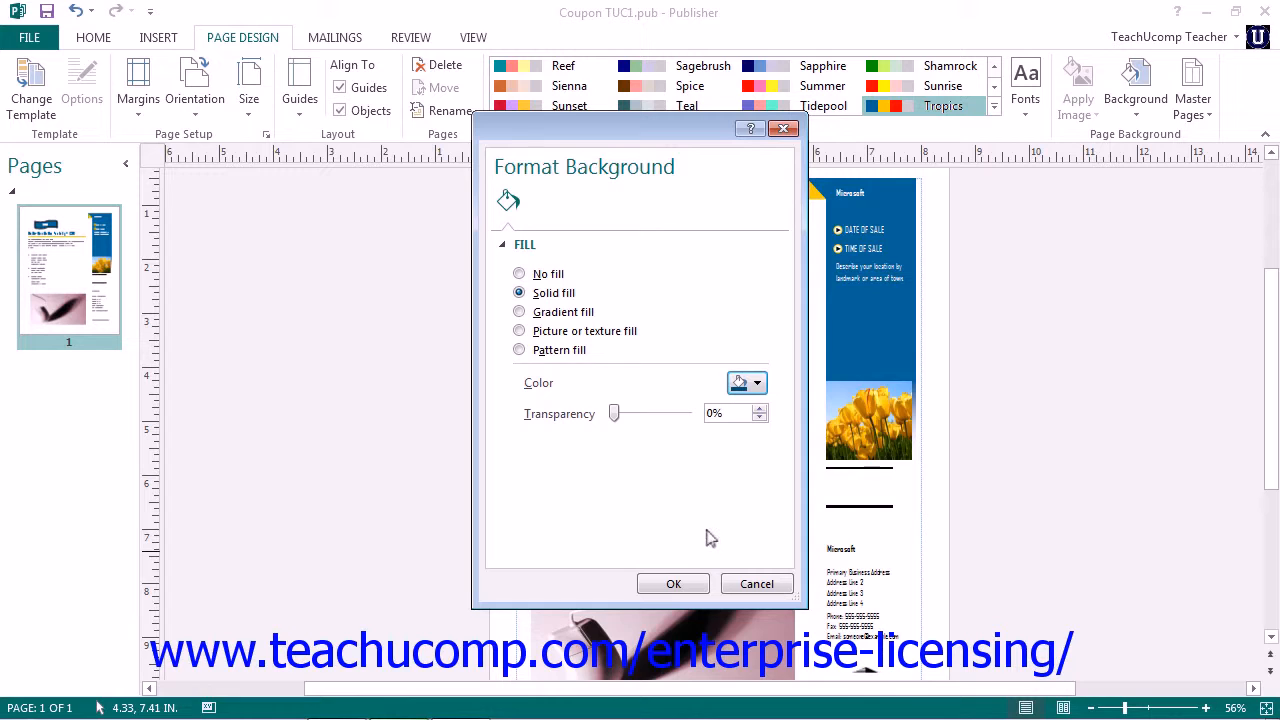
# - Switch the background to a linear gradient fill and review its preset gradients and directions
pyautogui.click(521, 312)
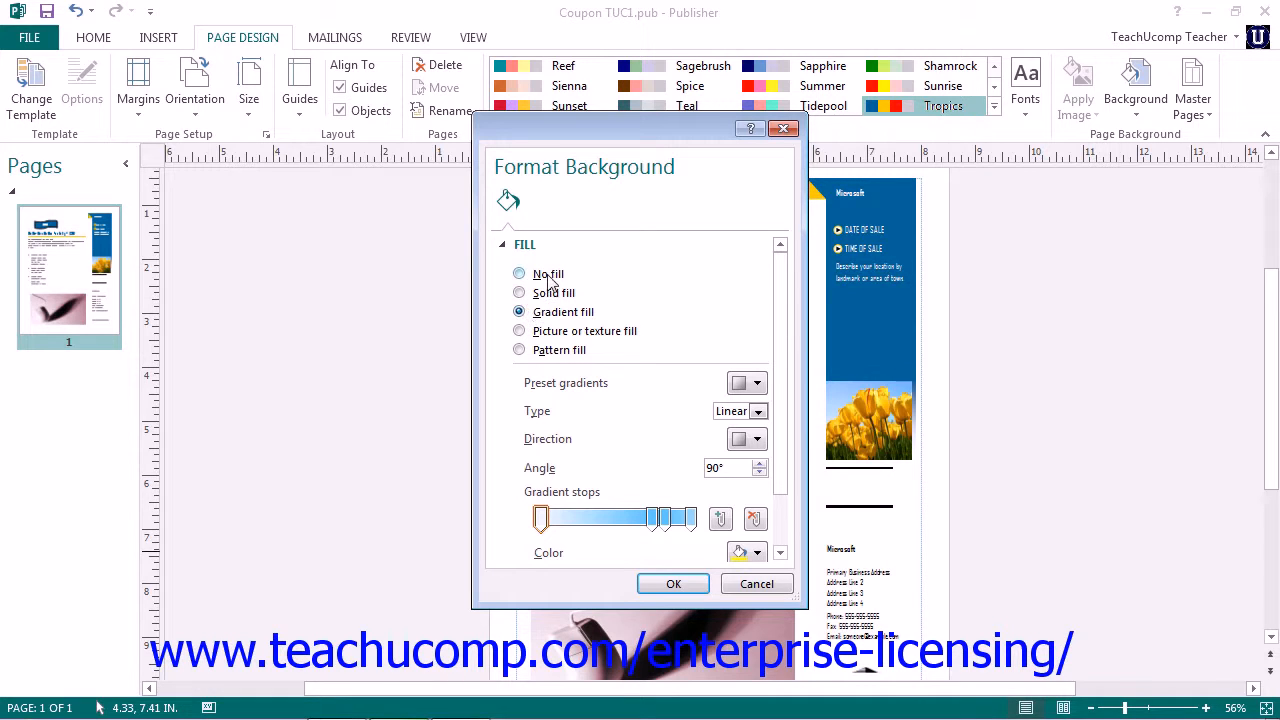
pyautogui.click(745, 383)
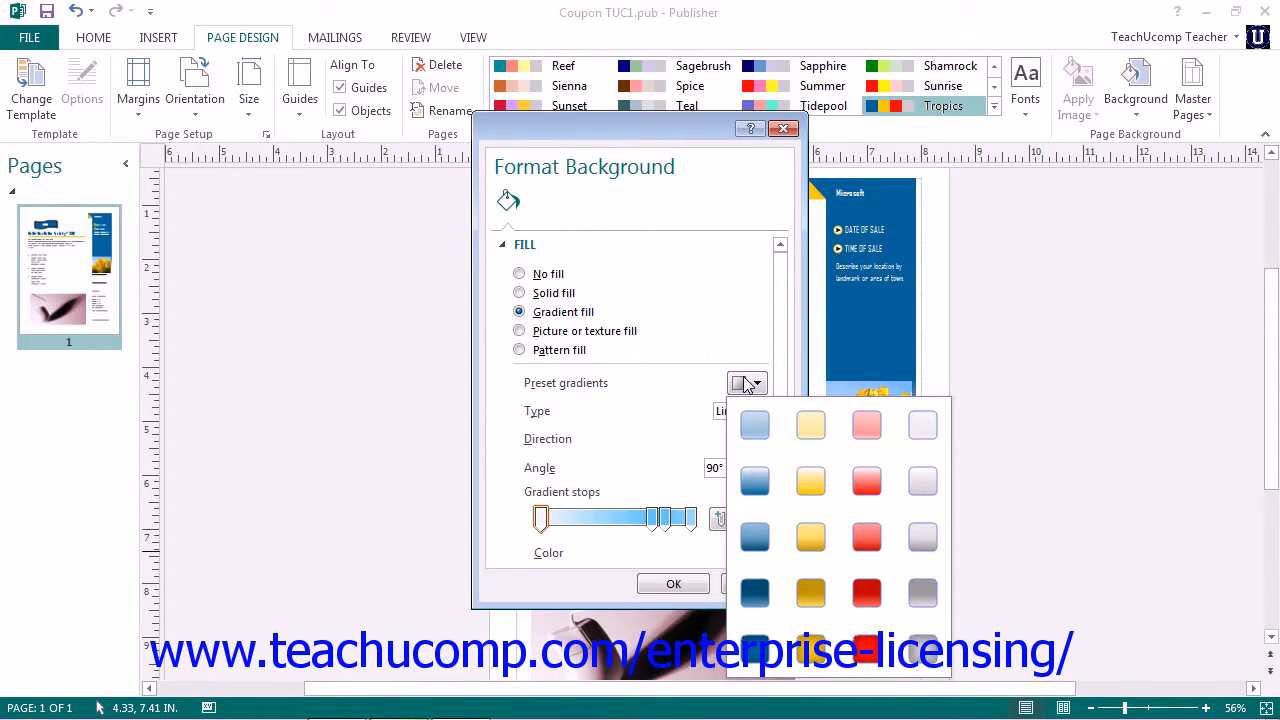
pyautogui.click(745, 383)
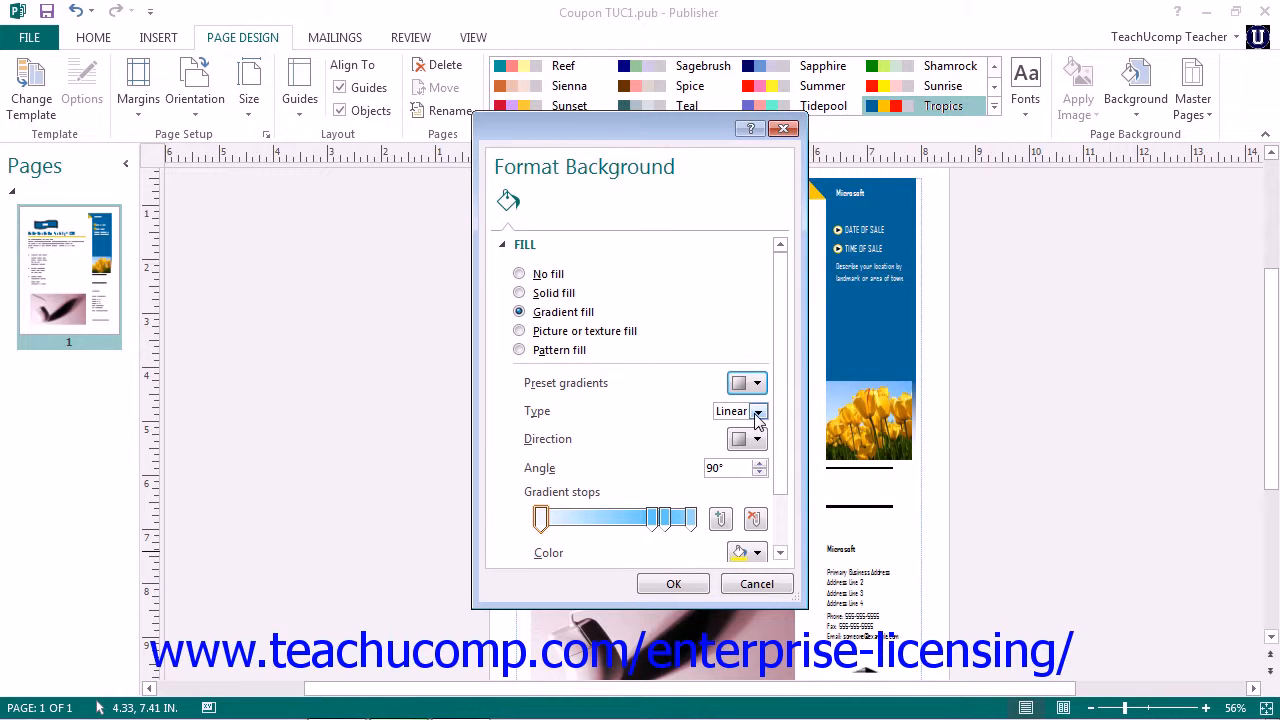
pyautogui.click(757, 412)
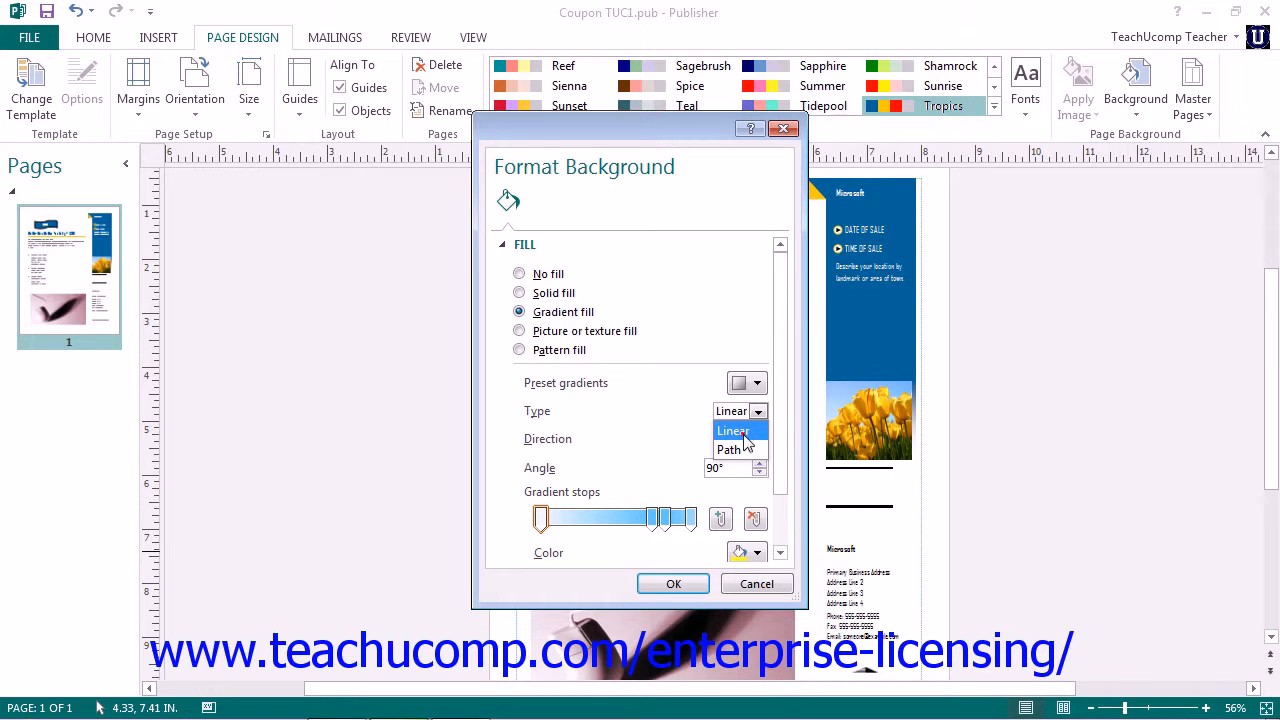
pyautogui.click(743, 432)
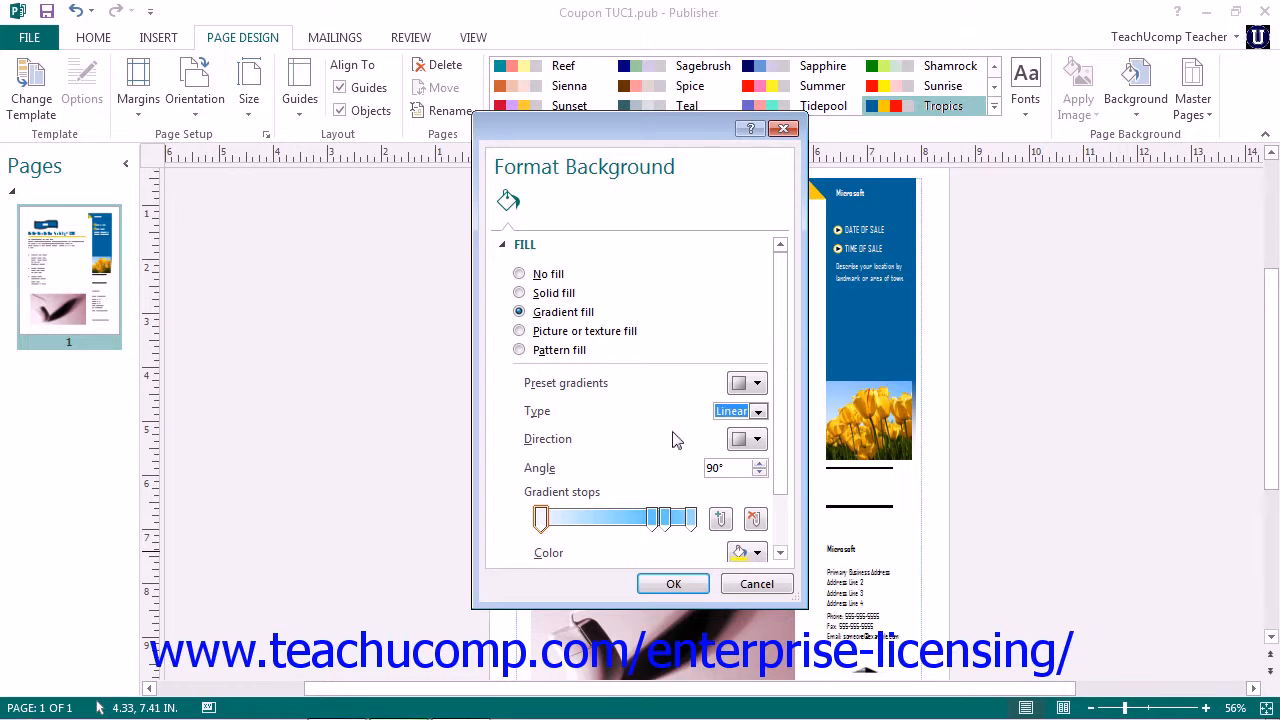
pyautogui.click(764, 441)
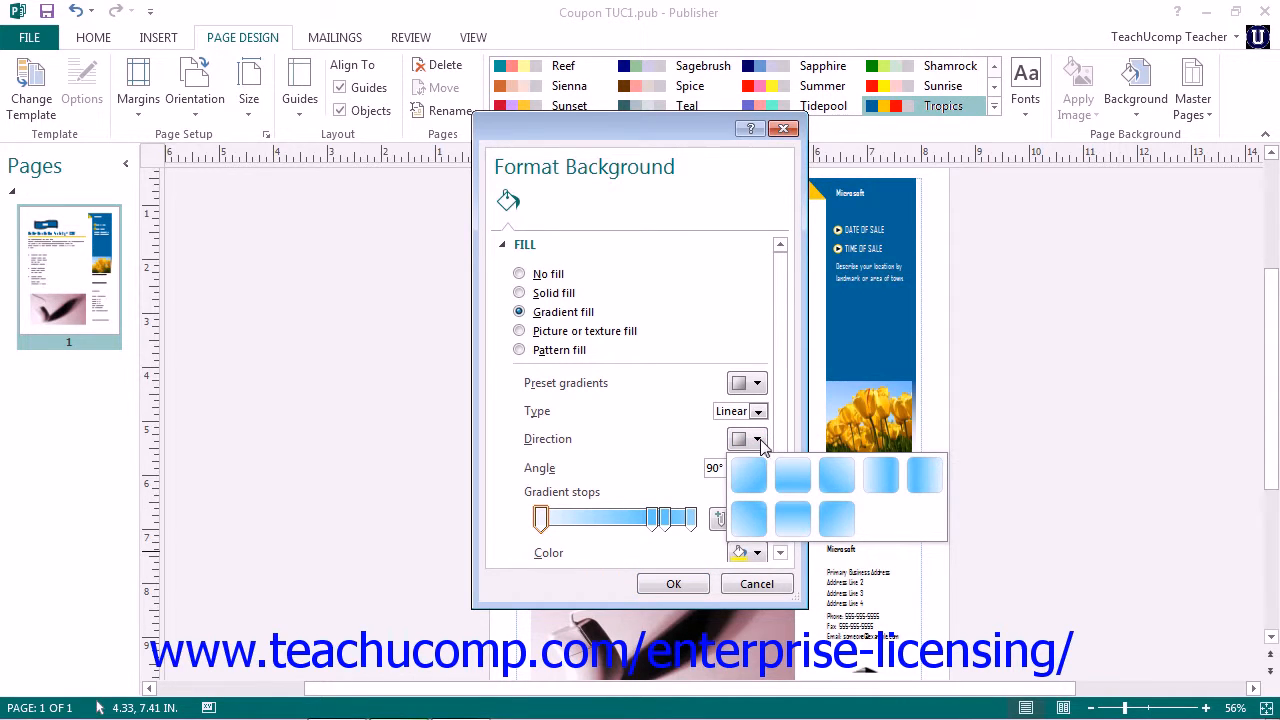
pyautogui.click(762, 443)
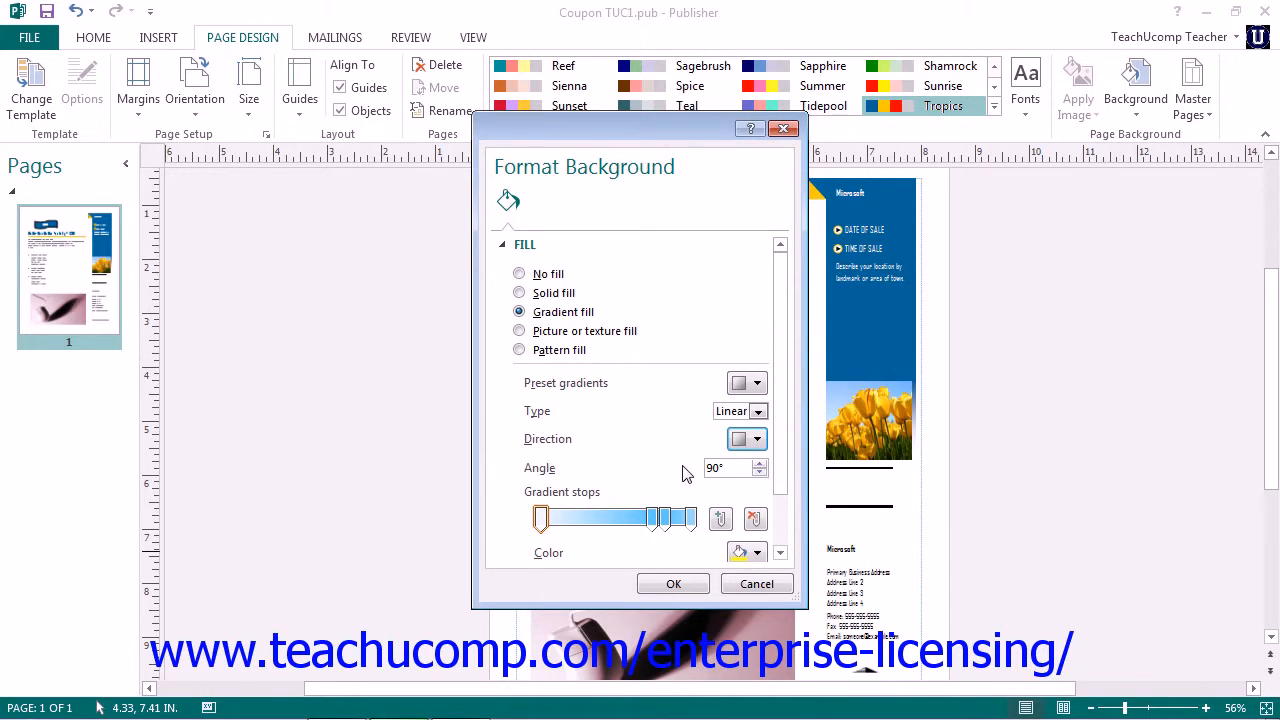
# - Select the second gradient stop and review the colors available for it
pyautogui.moveTo(780, 425); pyautogui.dragTo(757, 490)
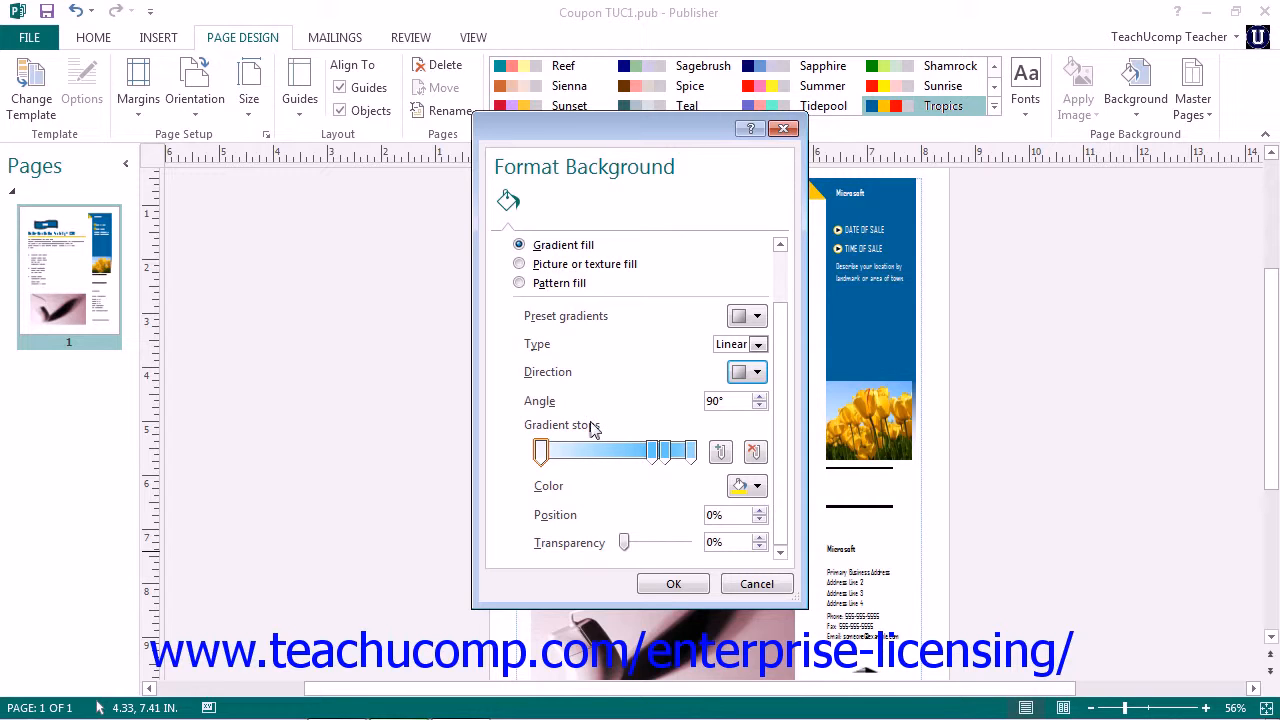
pyautogui.click(651, 452)
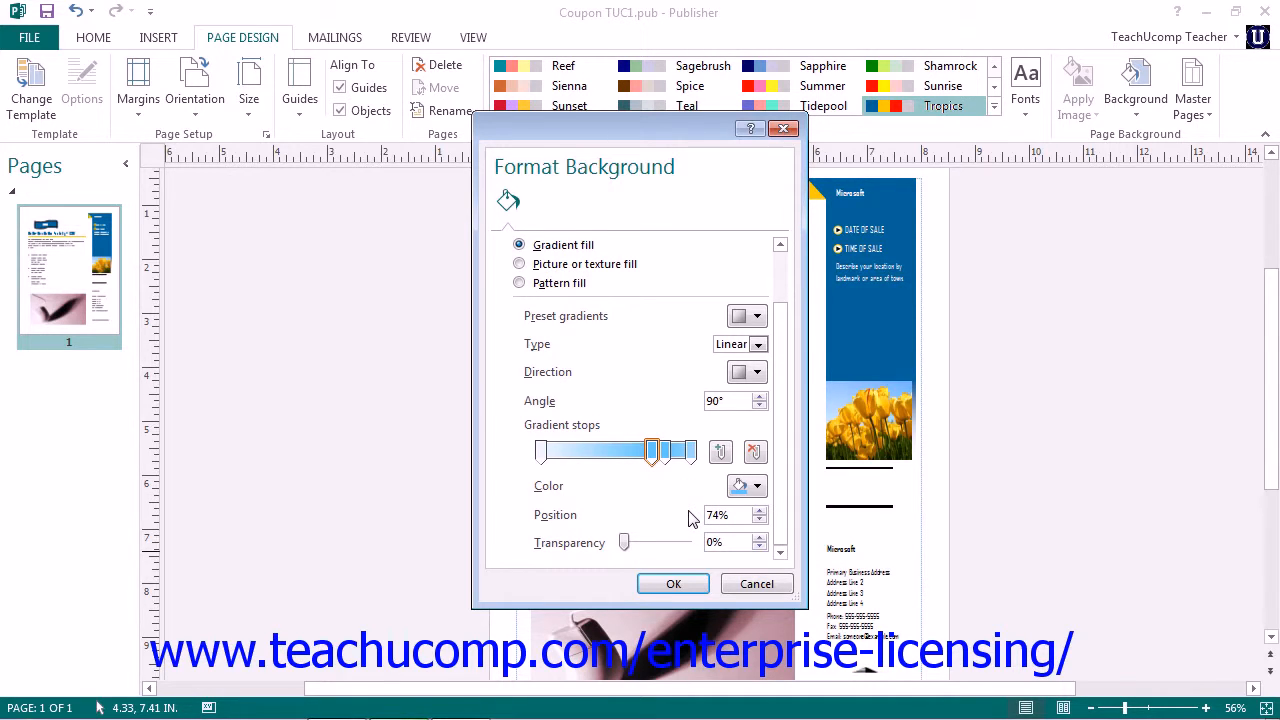
pyautogui.click(754, 487)
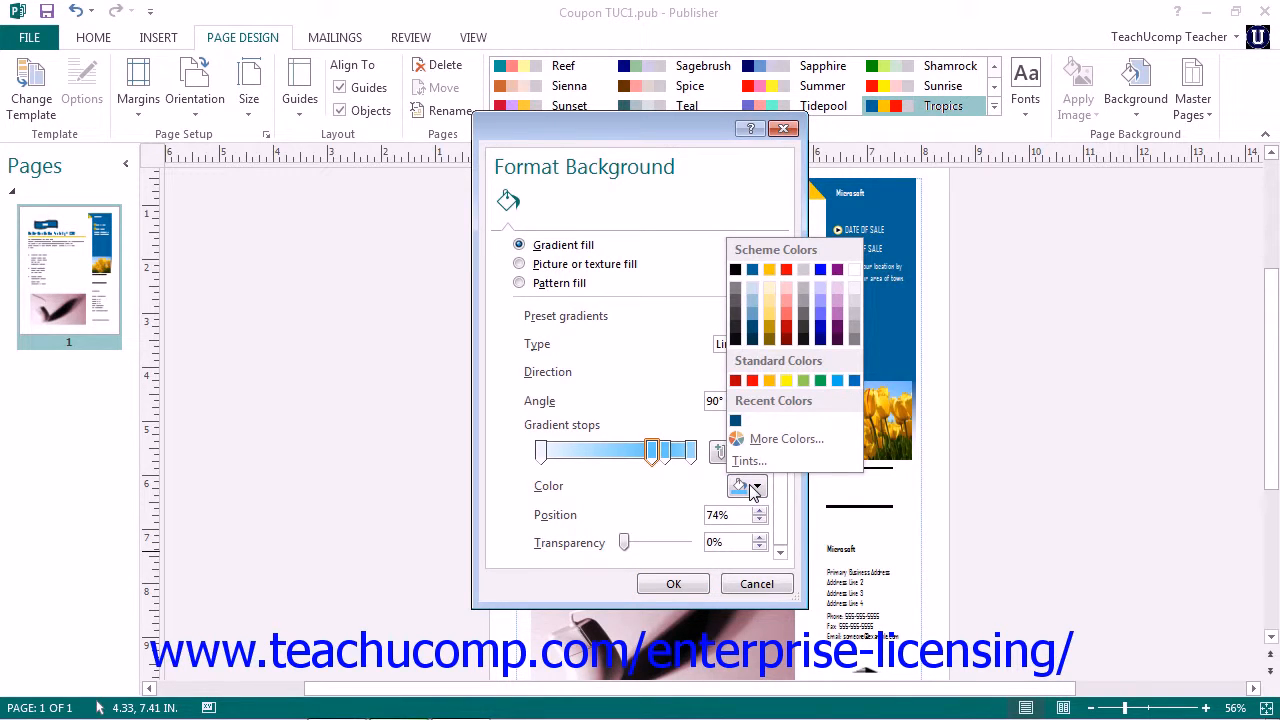
pyautogui.click(754, 487)
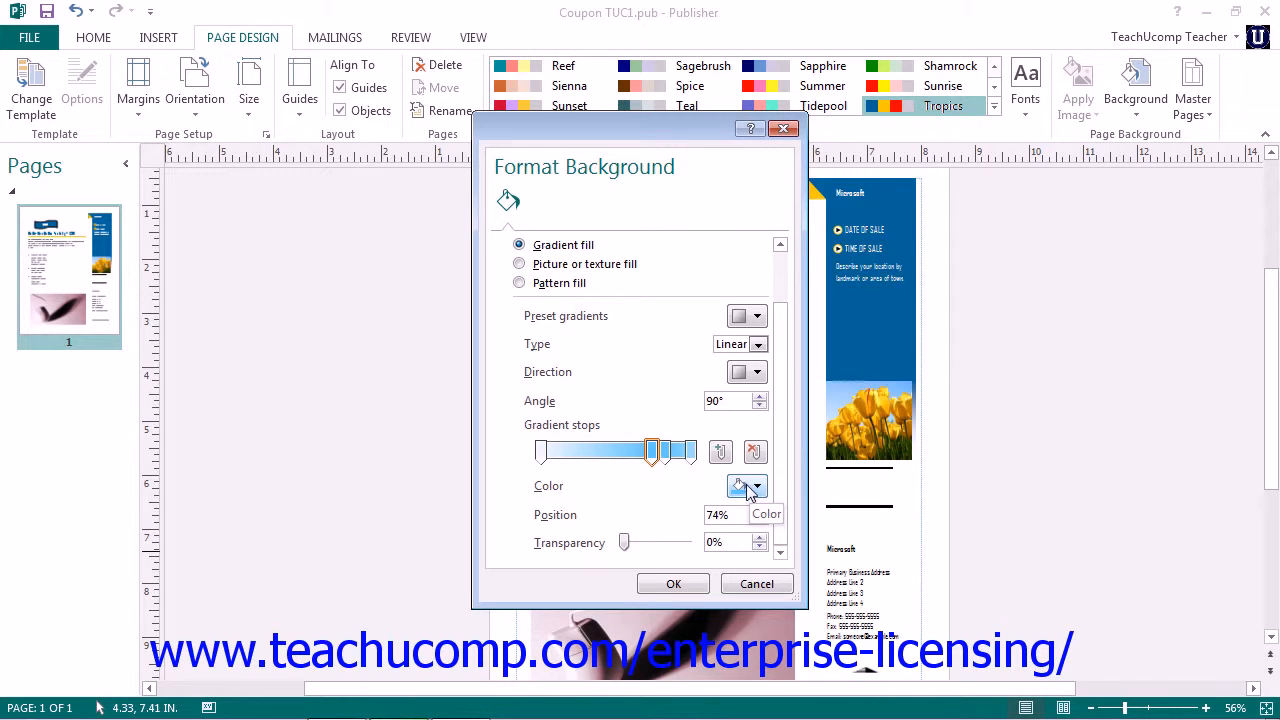
pyautogui.moveTo(783, 490); pyautogui.dragTo(780, 501)
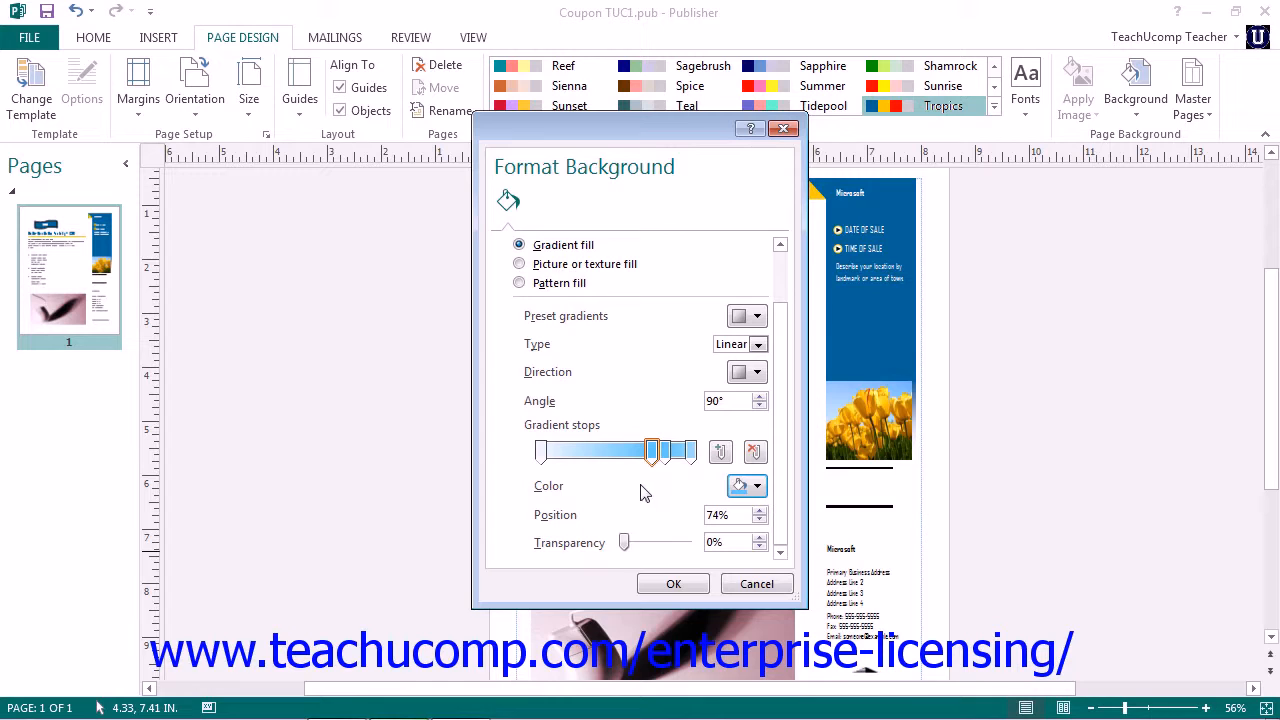
# - Add a gradient stop between the first and second stops and remove it again
pyautogui.click(611, 452)
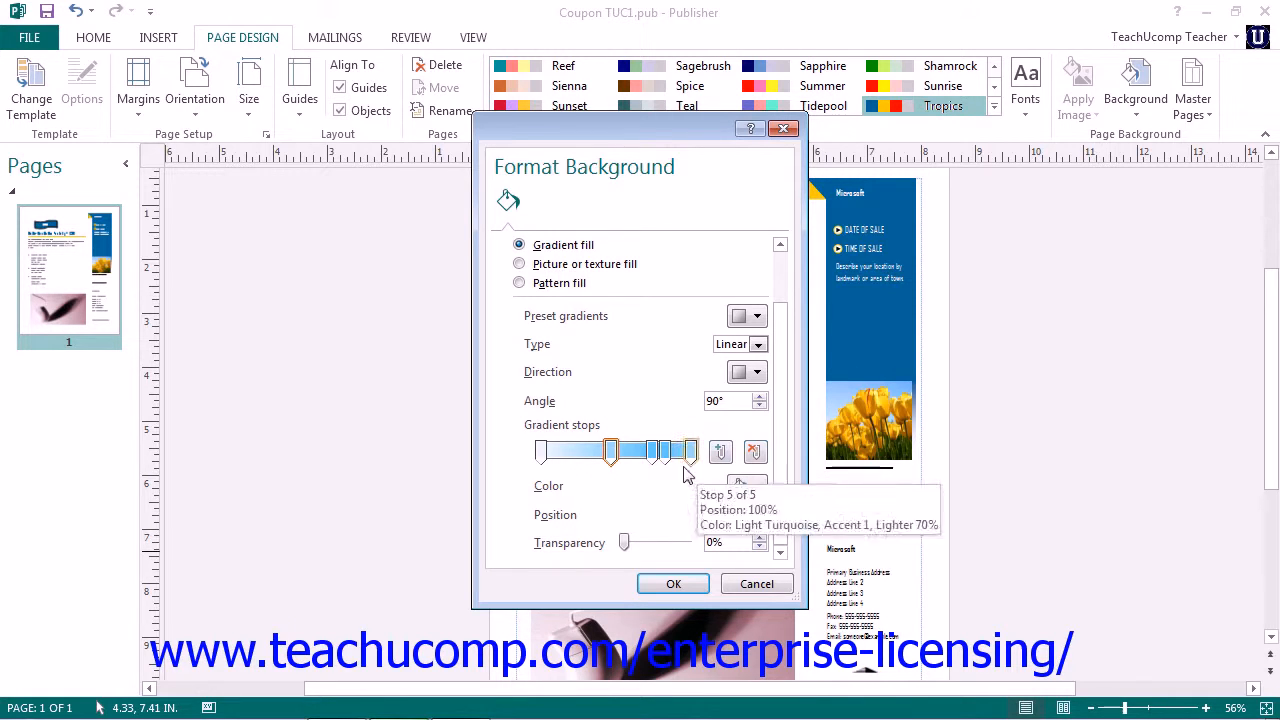
pyautogui.click(754, 452)
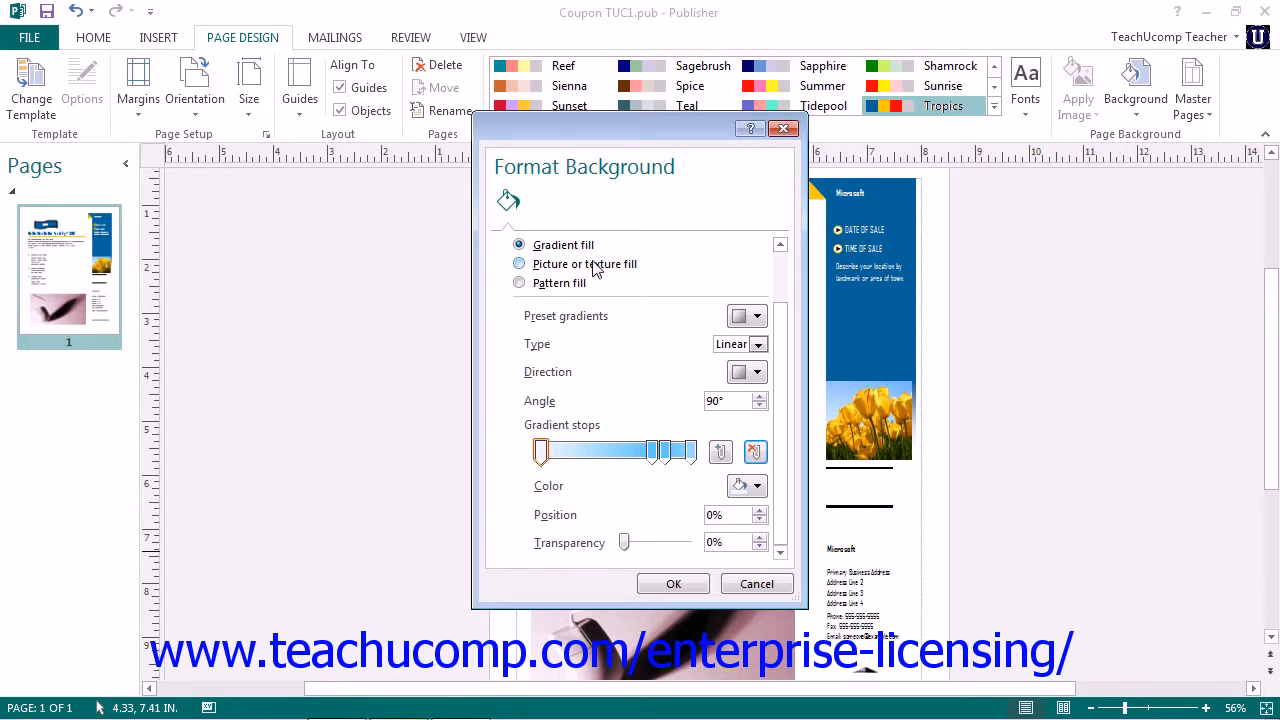
# - Switch the background to a picture or texture fill and review the available textures
pyautogui.click(537, 266)
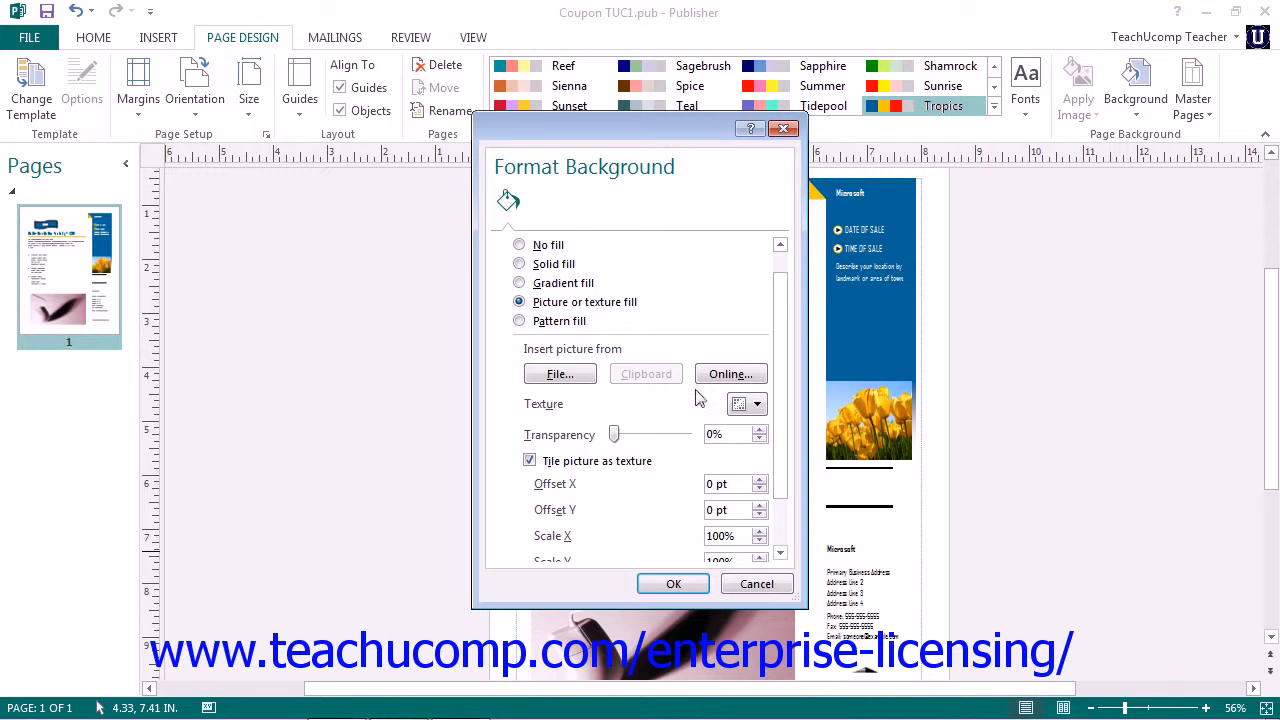
pyautogui.click(749, 404)
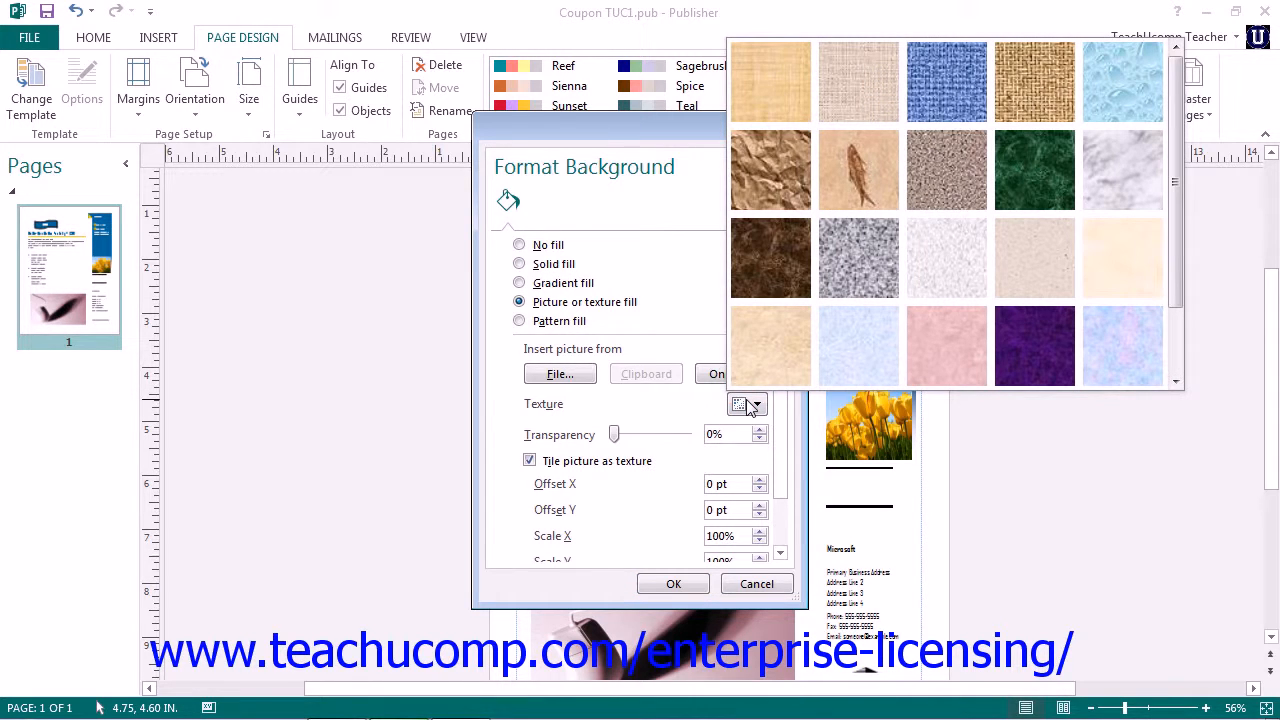
pyautogui.click(749, 404)
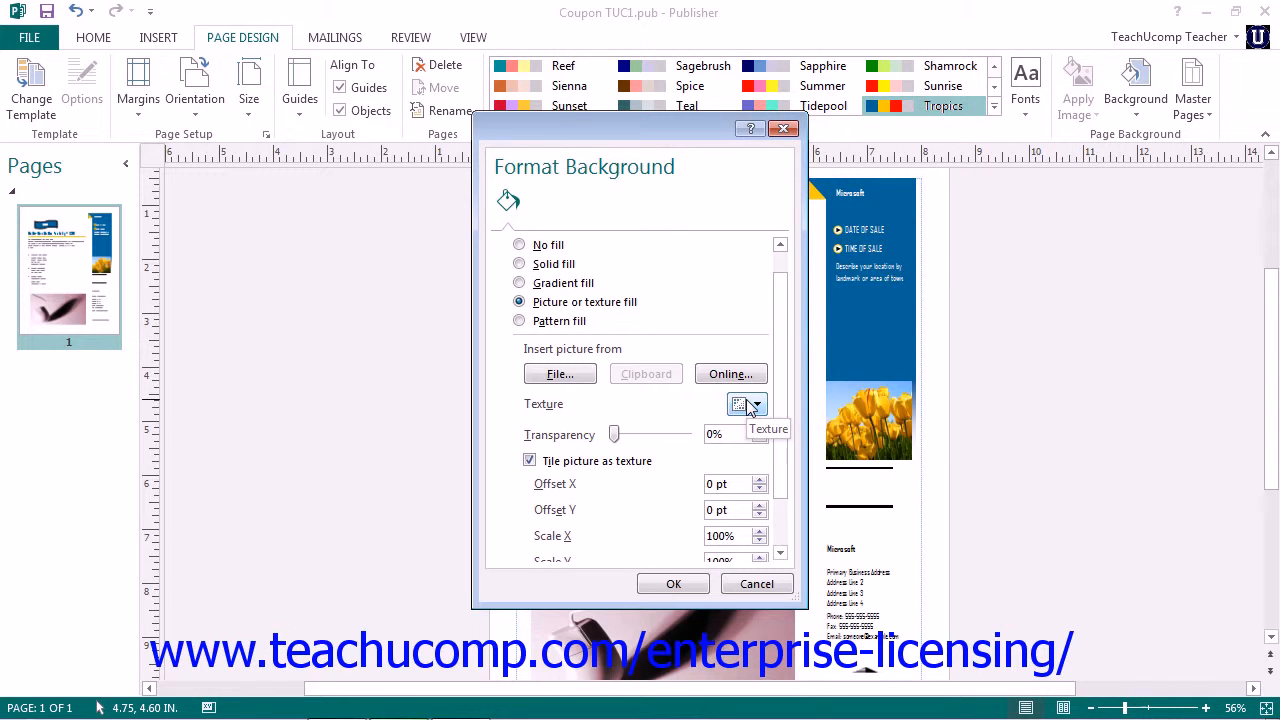
# - Look at the local file and online sources for inserting a background picture without inserting one
pyautogui.click(586, 381)
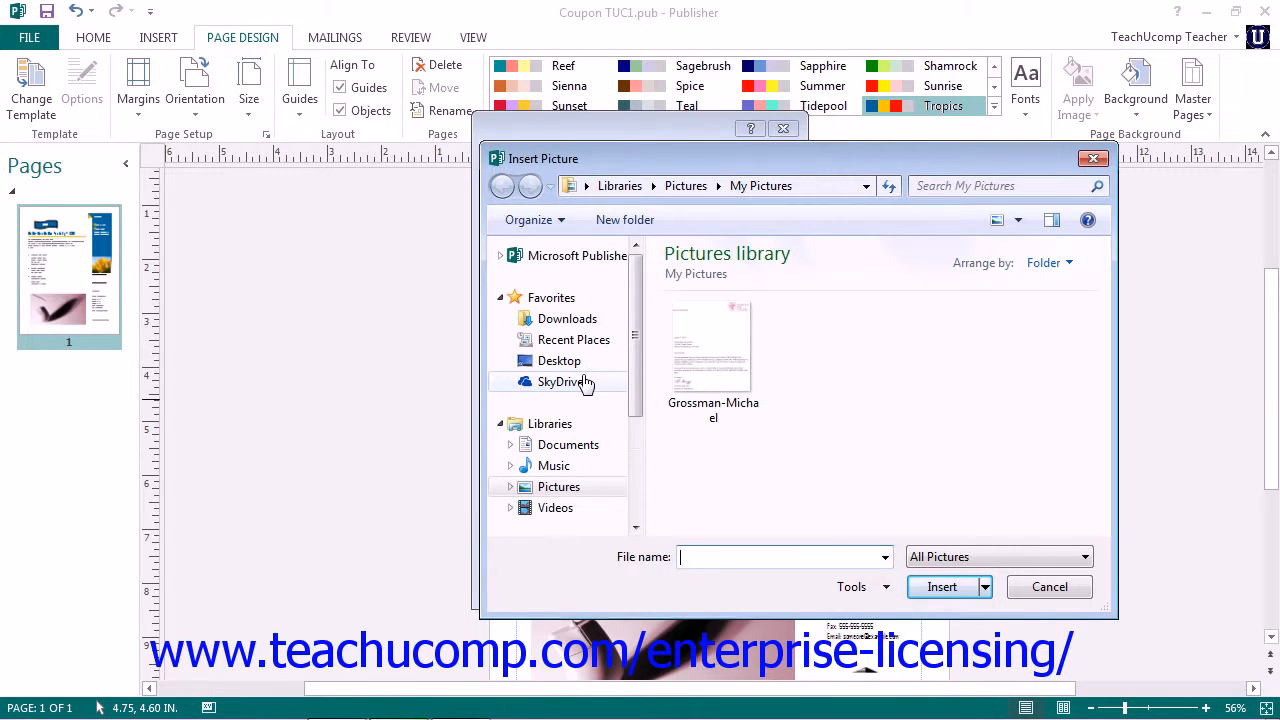
pyautogui.click(1093, 158)
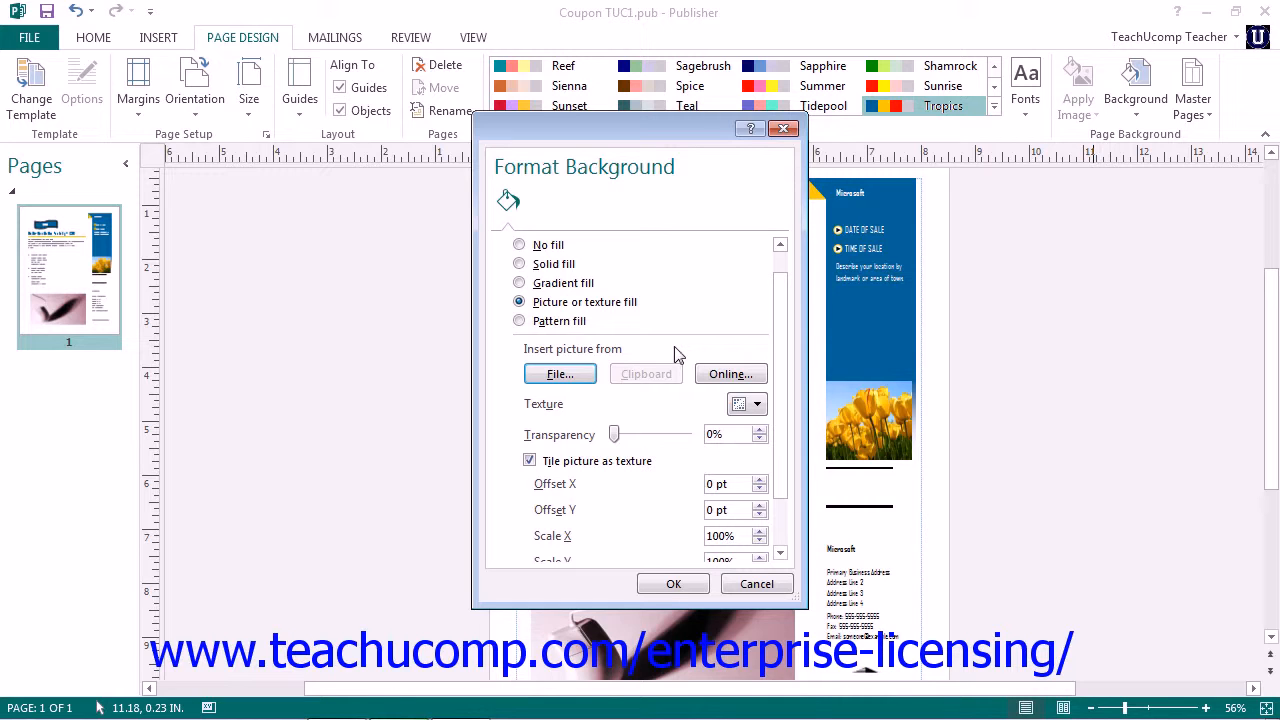
pyautogui.click(731, 377)
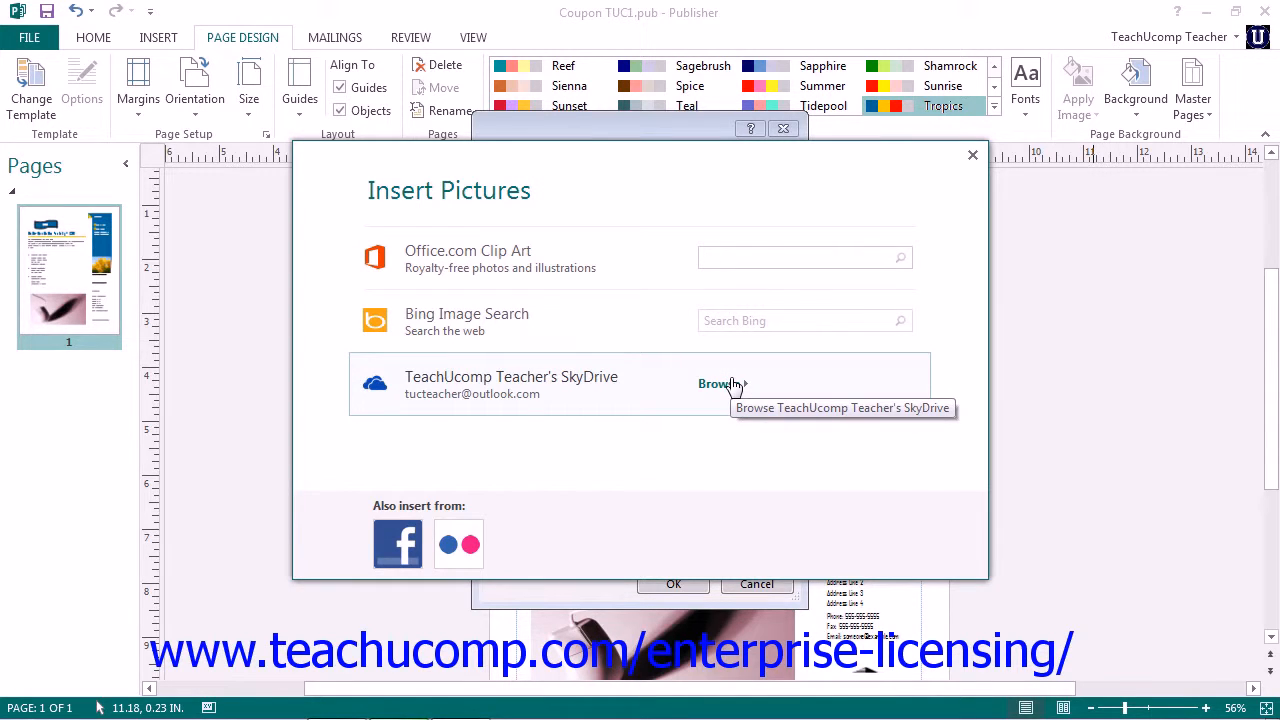
pyautogui.click(972, 156)
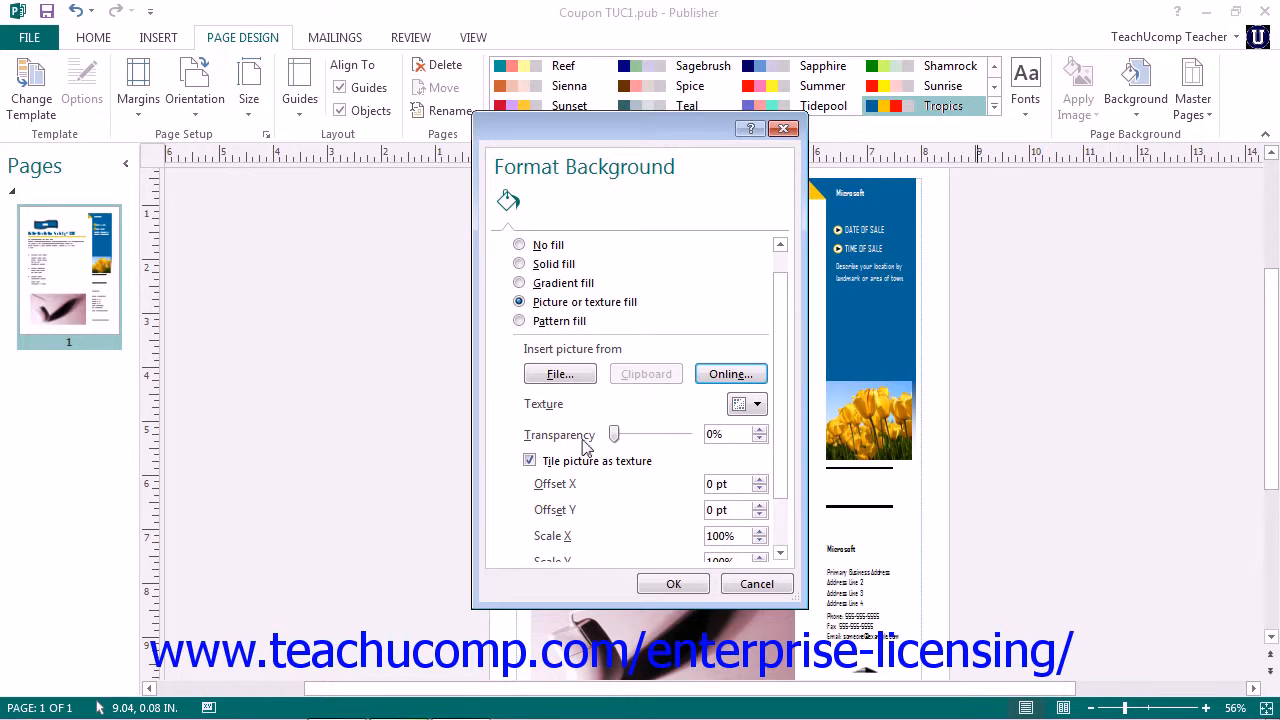
# - Review the alignment and mirror type options for the tiled picture, and turn off tiling to examine the edge offset settings
pyautogui.moveTo(777, 392); pyautogui.dragTo(778, 455)
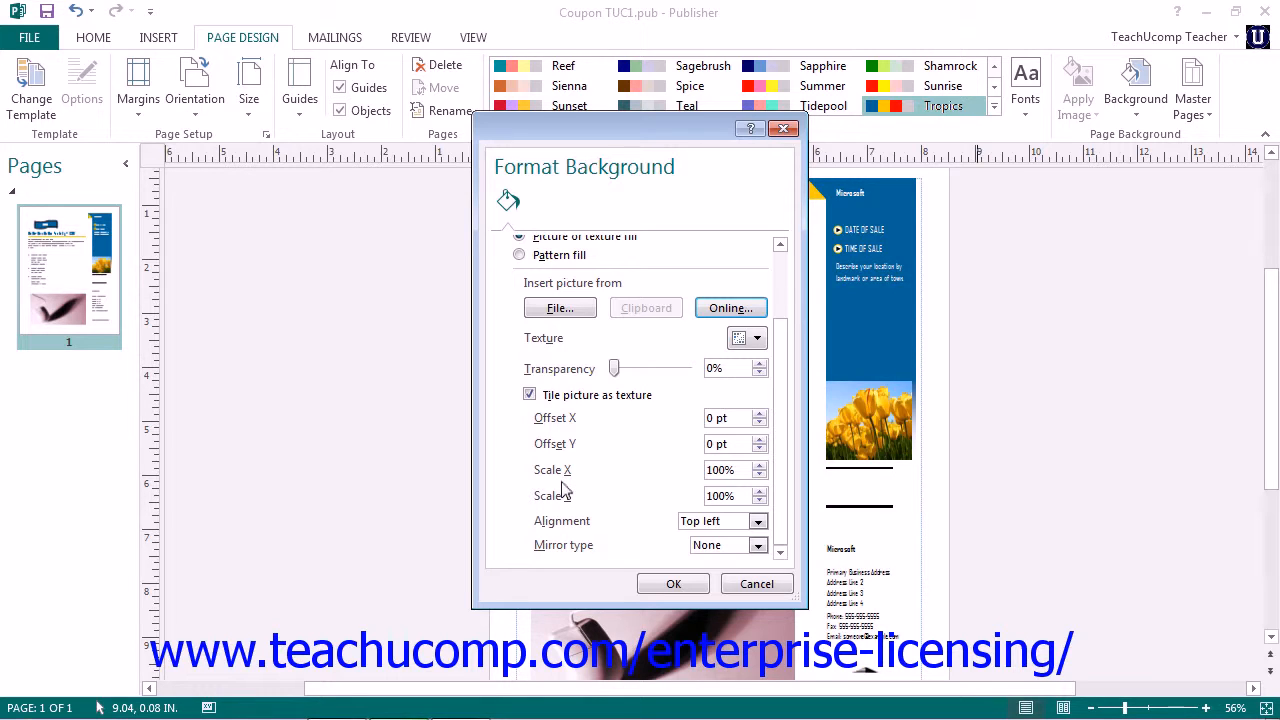
pyautogui.click(758, 522)
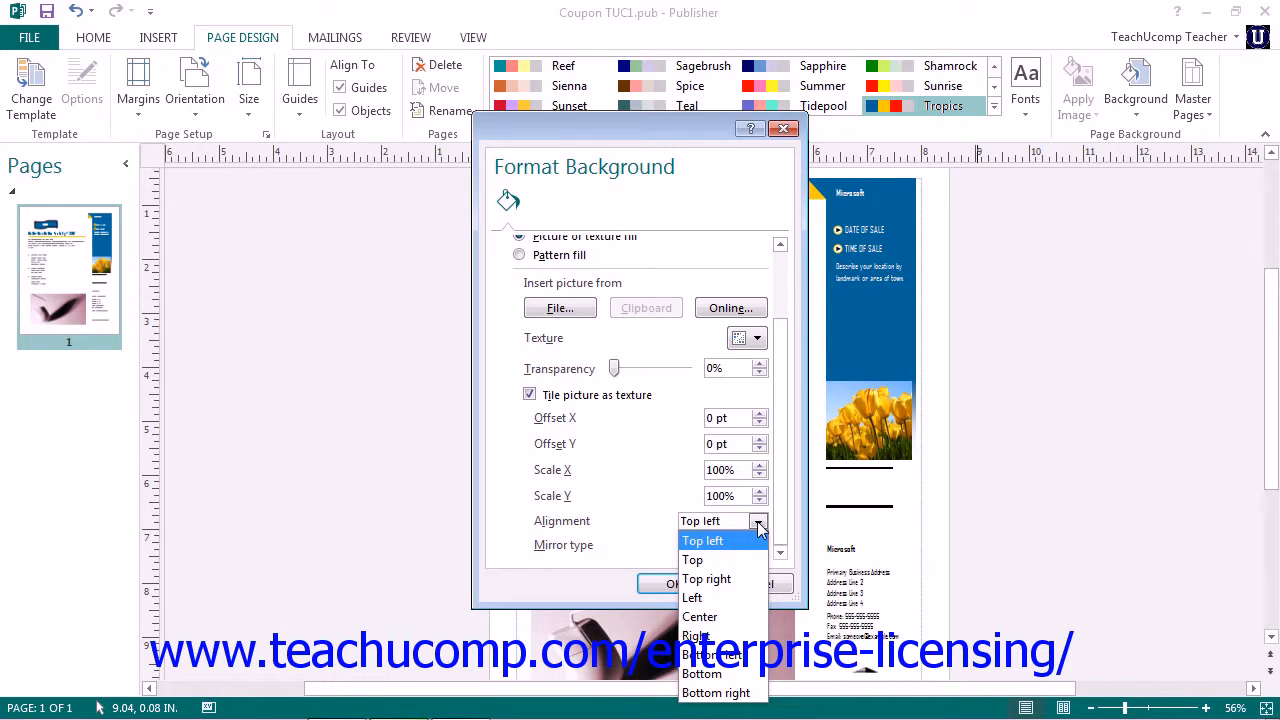
pyautogui.click(758, 522)
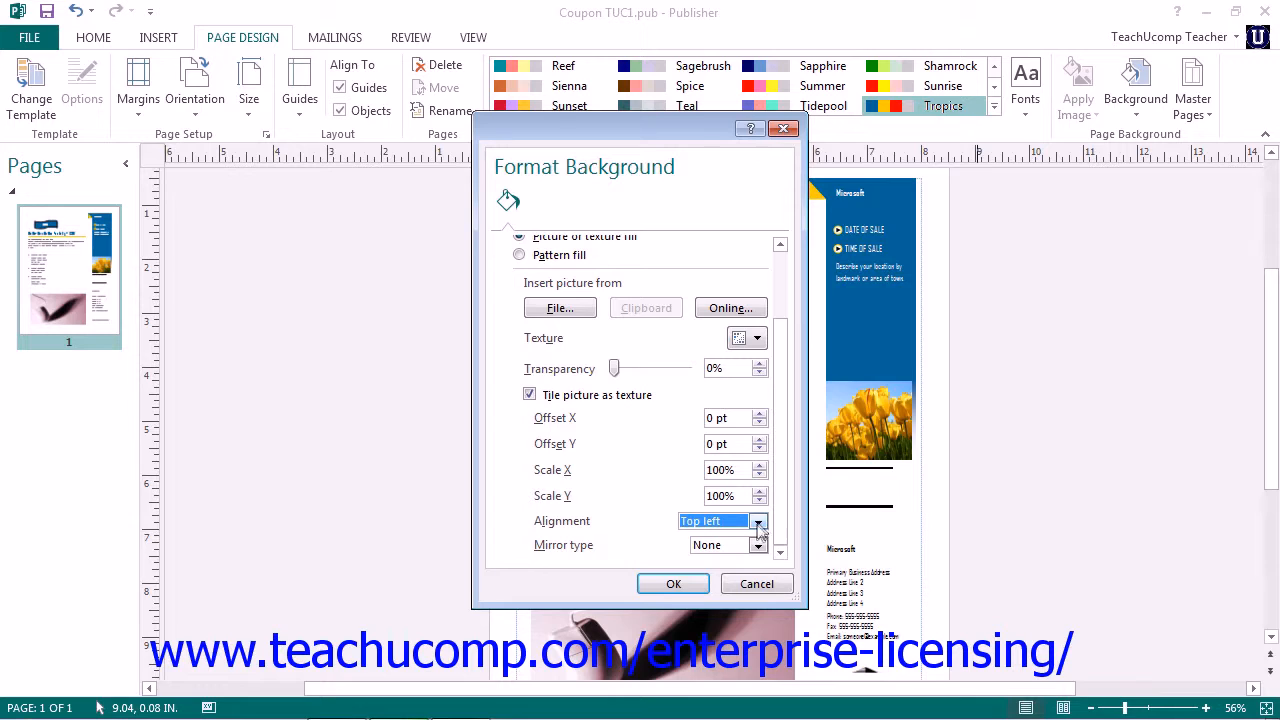
pyautogui.click(758, 548)
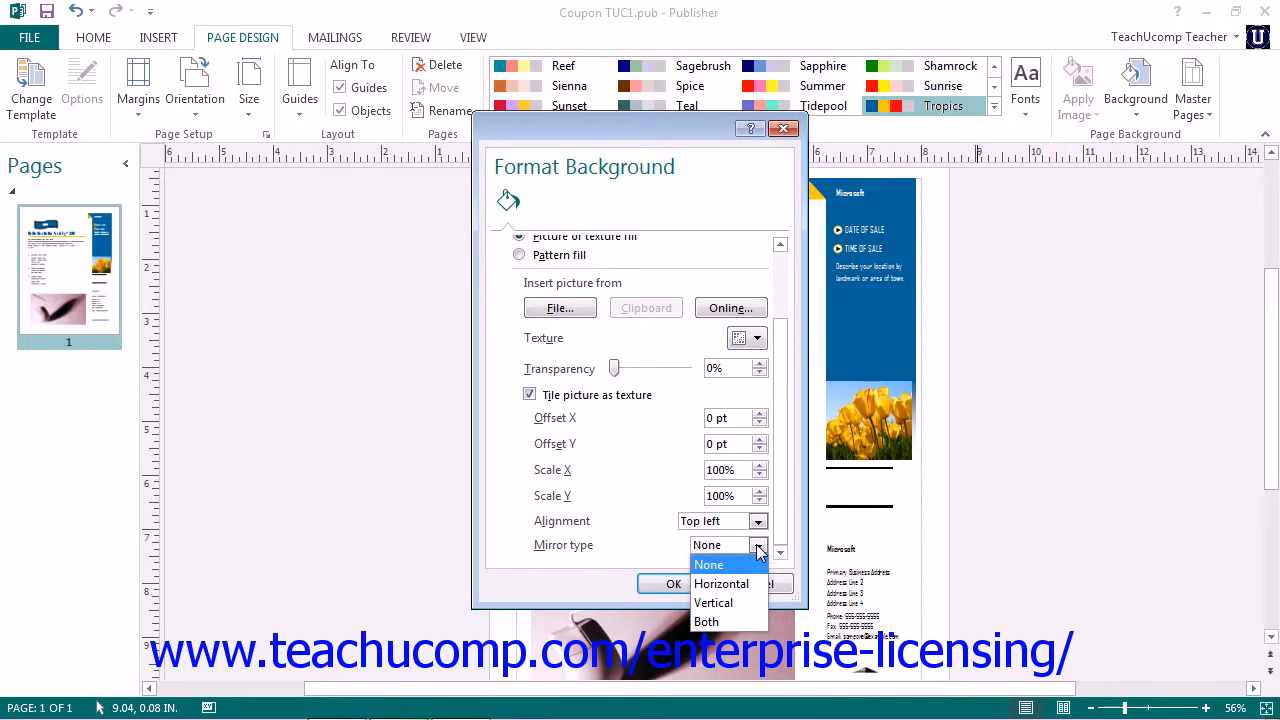
pyautogui.click(758, 549)
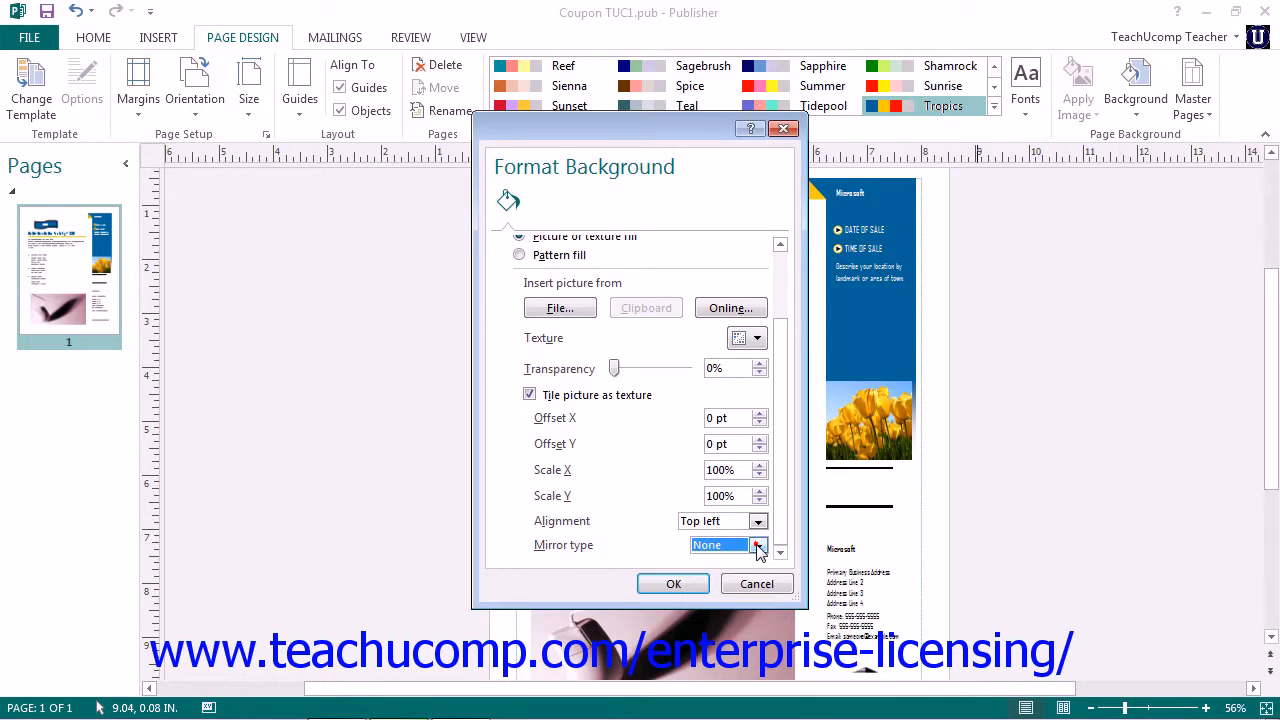
pyautogui.click(530, 396)
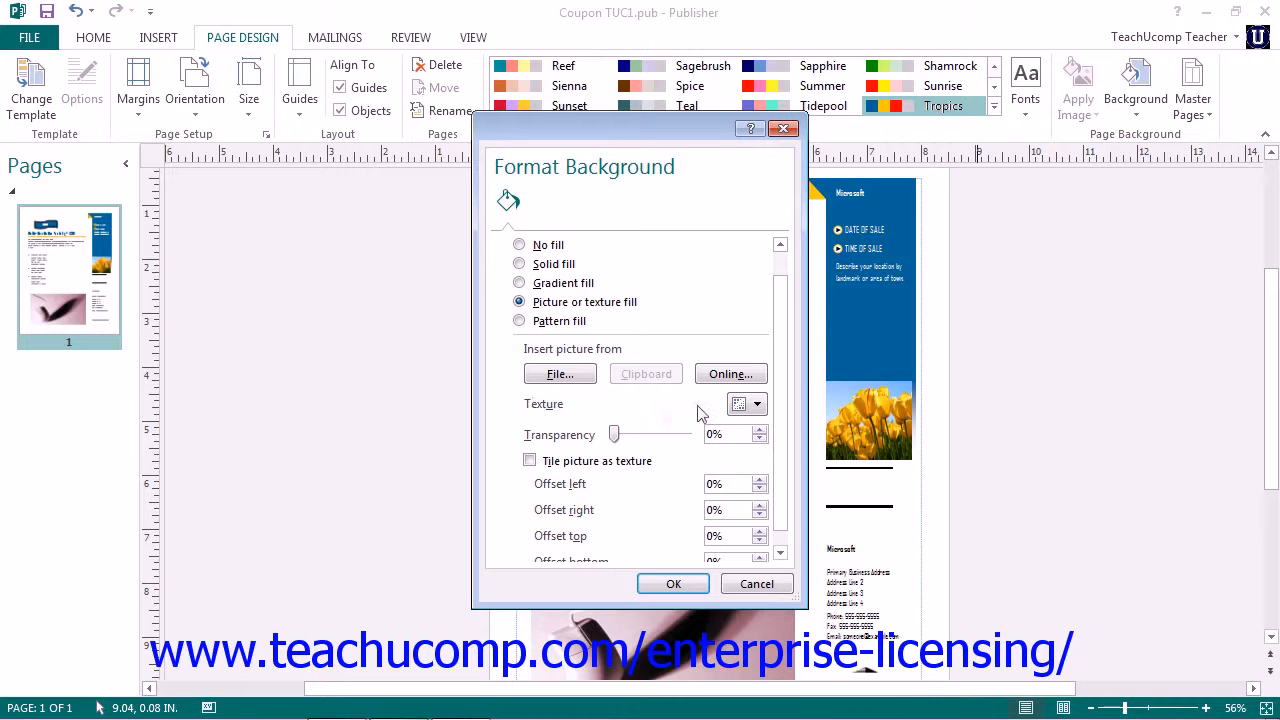
pyautogui.scroll(-1, 778, 465)
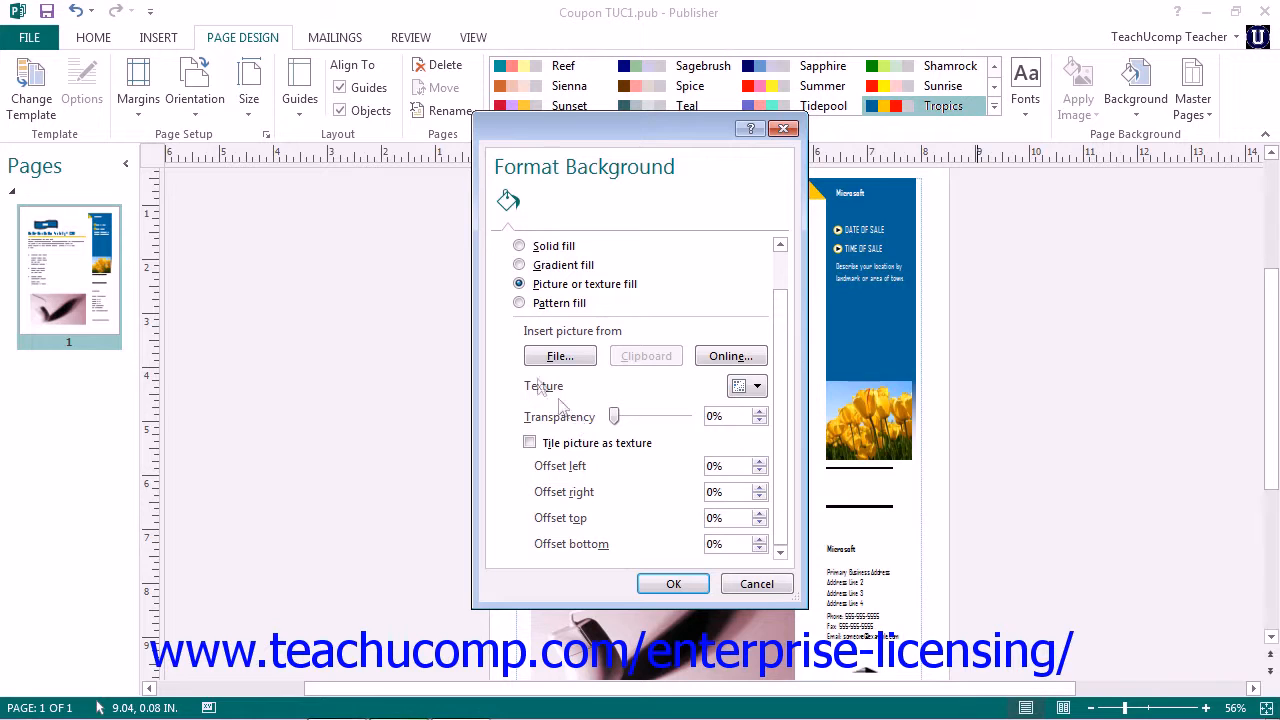
# - Switch the background to a pattern fill with a white foreground color and apply it to the page
pyautogui.click(519, 303)
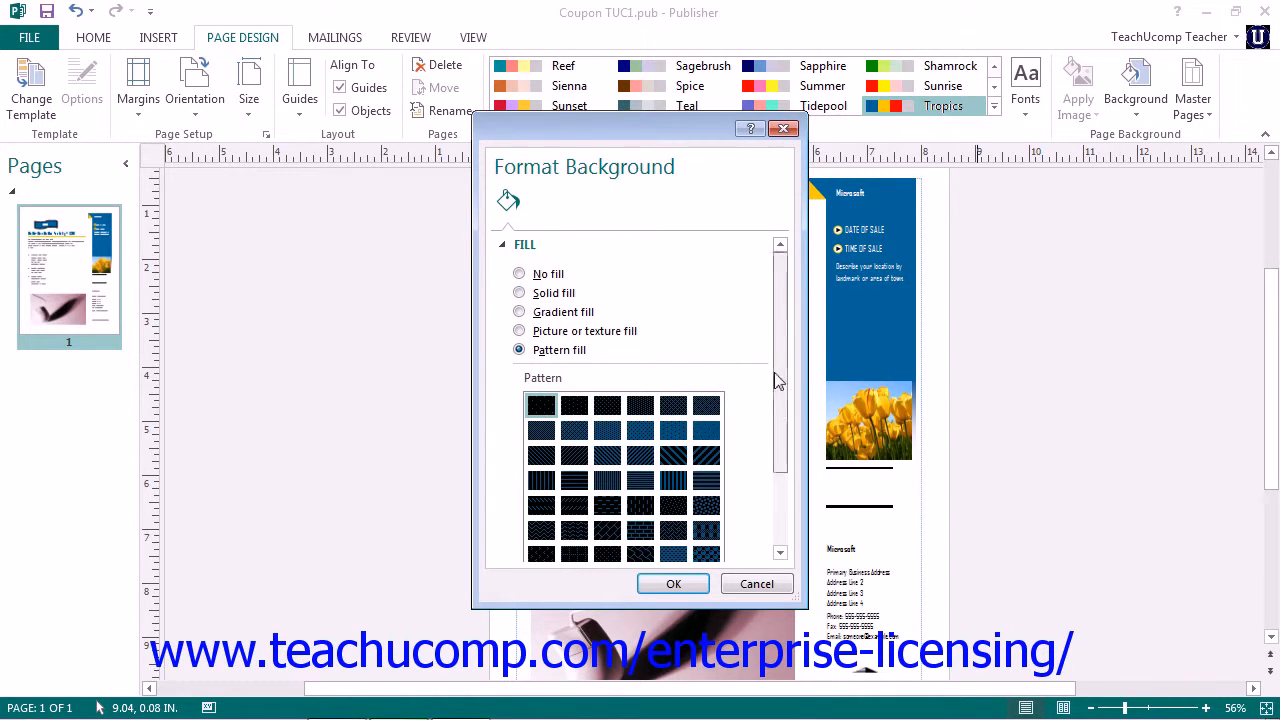
pyautogui.scroll(-3, 771, 420)
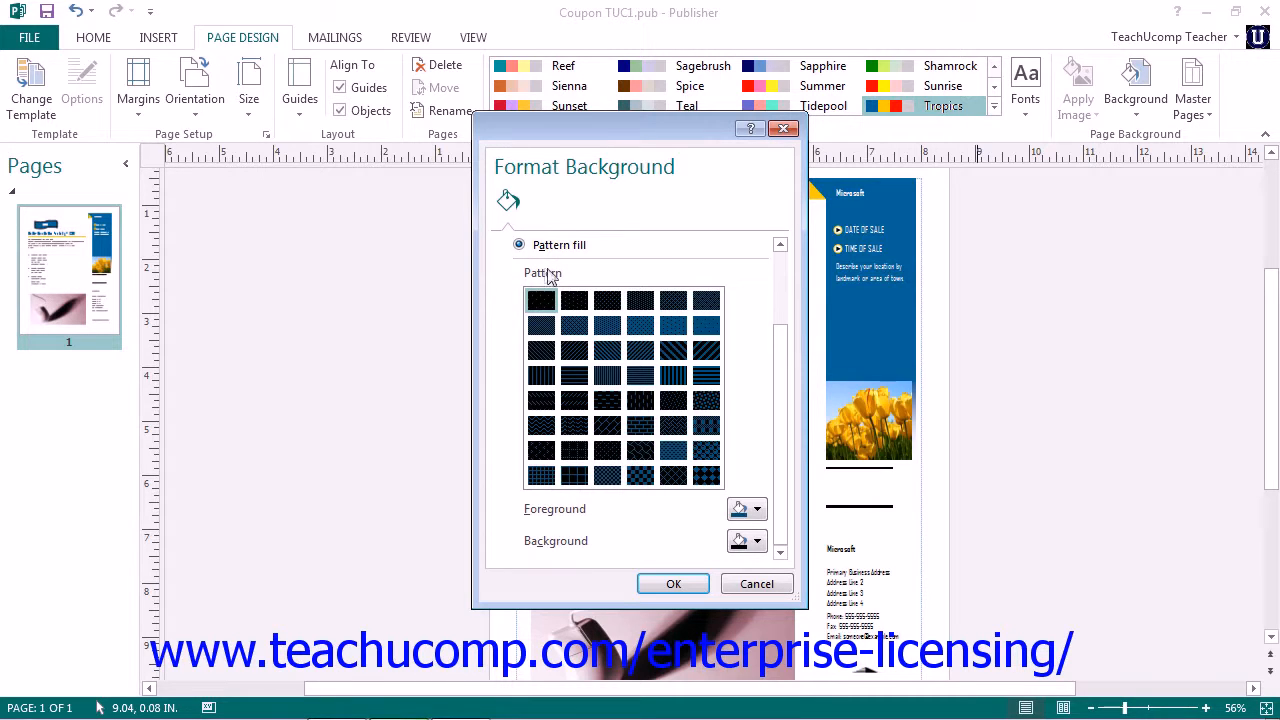
pyautogui.click(748, 512)
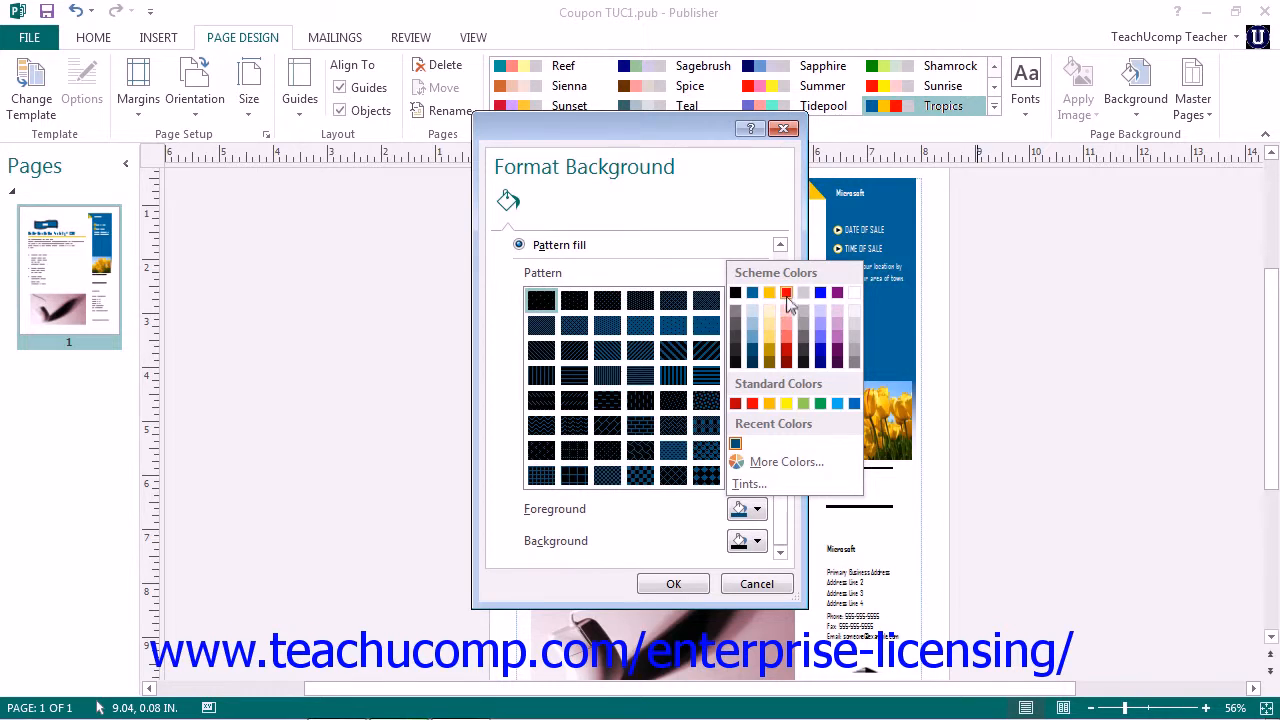
pyautogui.click(851, 293)
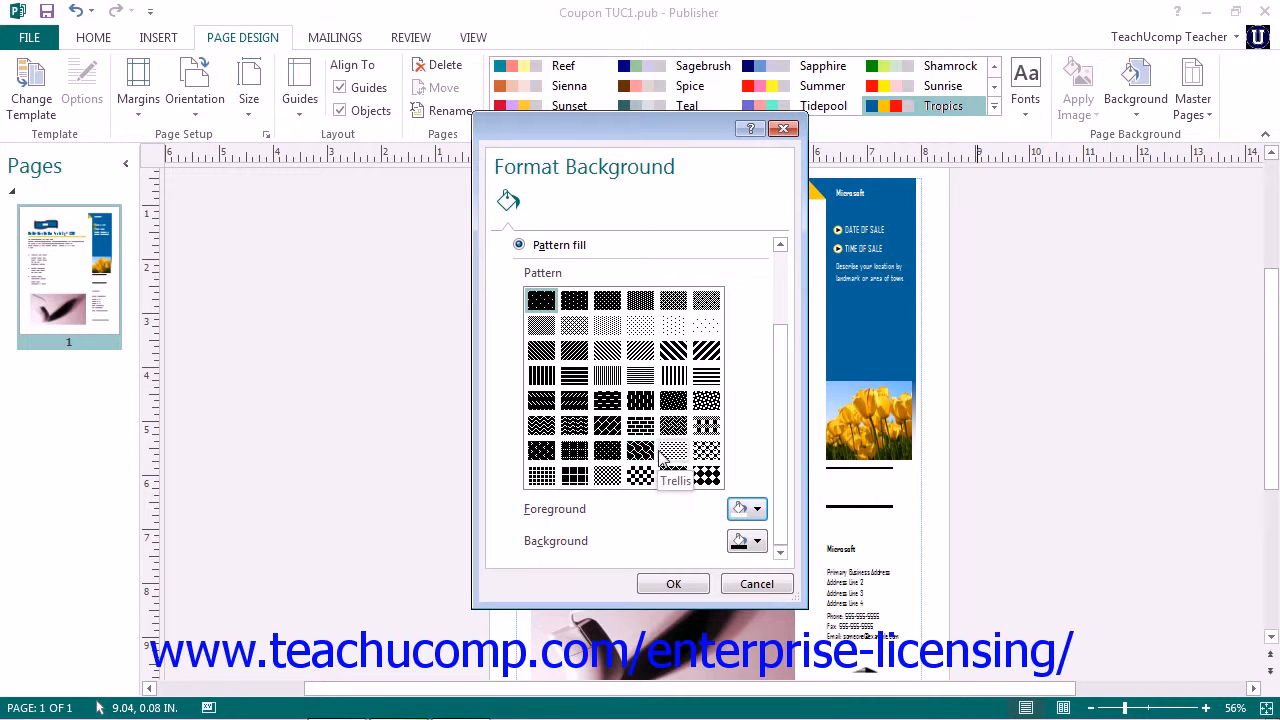
pyautogui.click(681, 583)
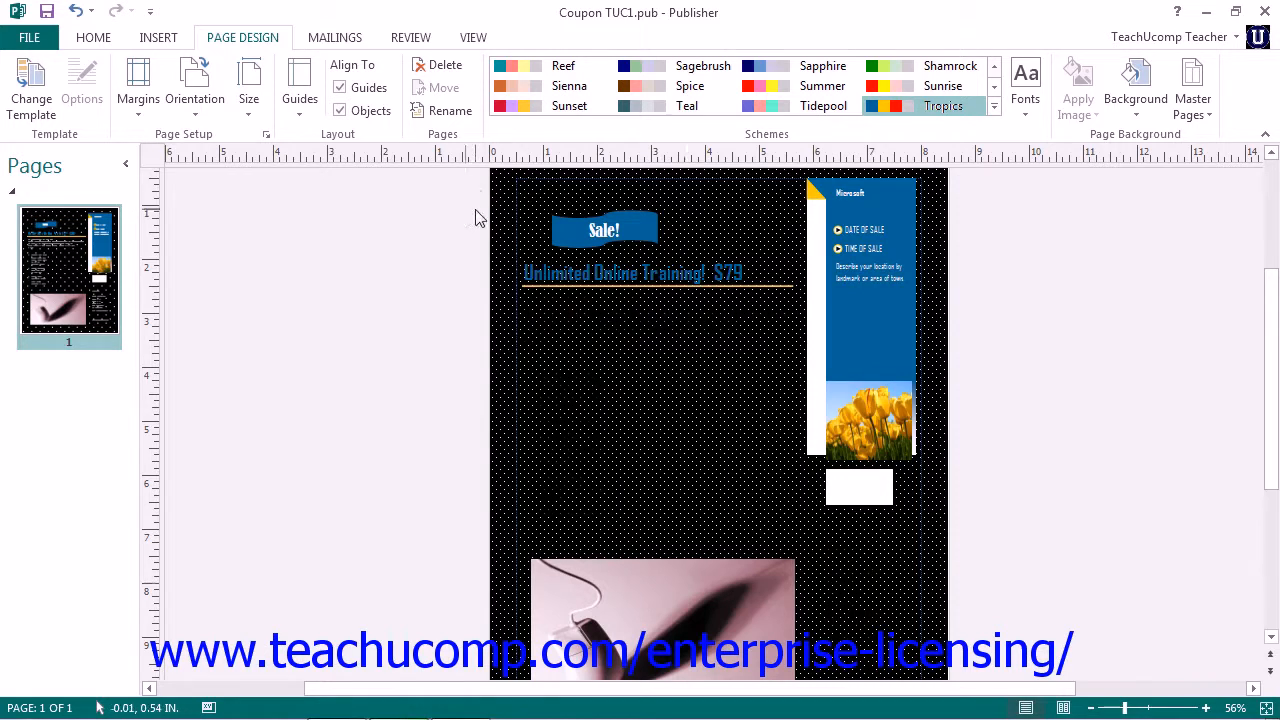
# - Undo the last background change and open the gallery of page backgrounds
pyautogui.click(76, 16)
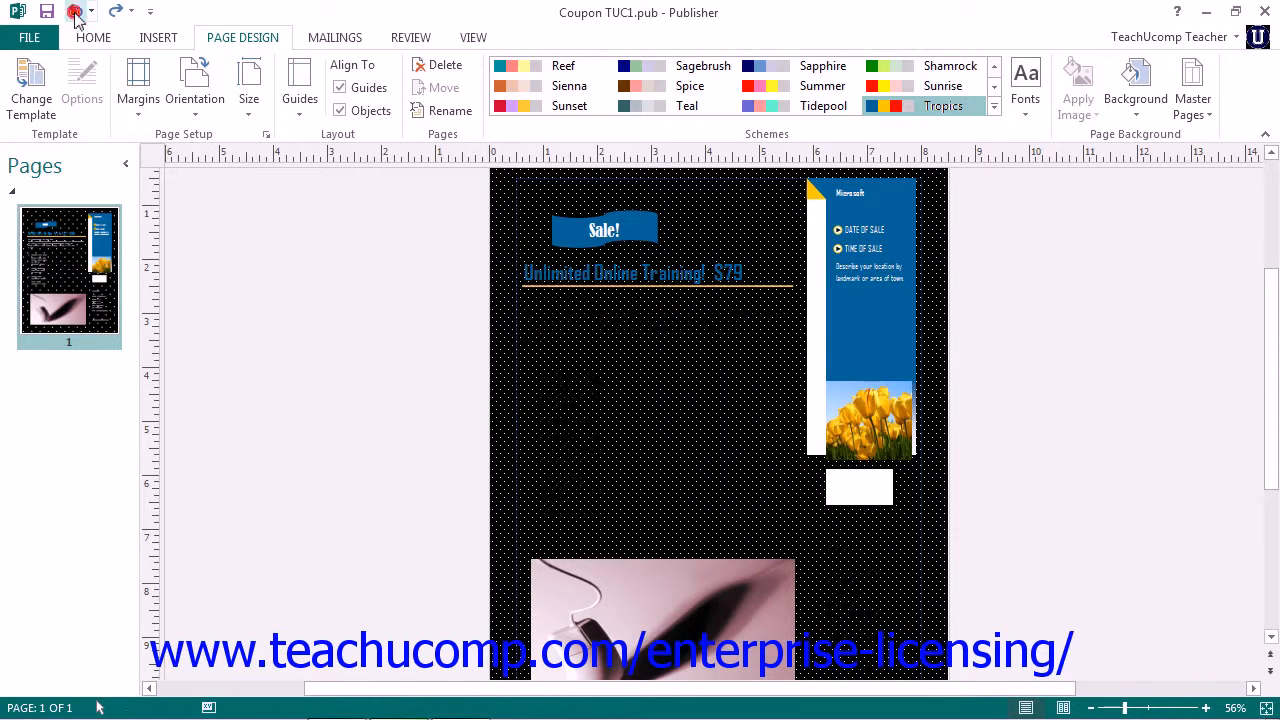
pyautogui.click(1131, 90)
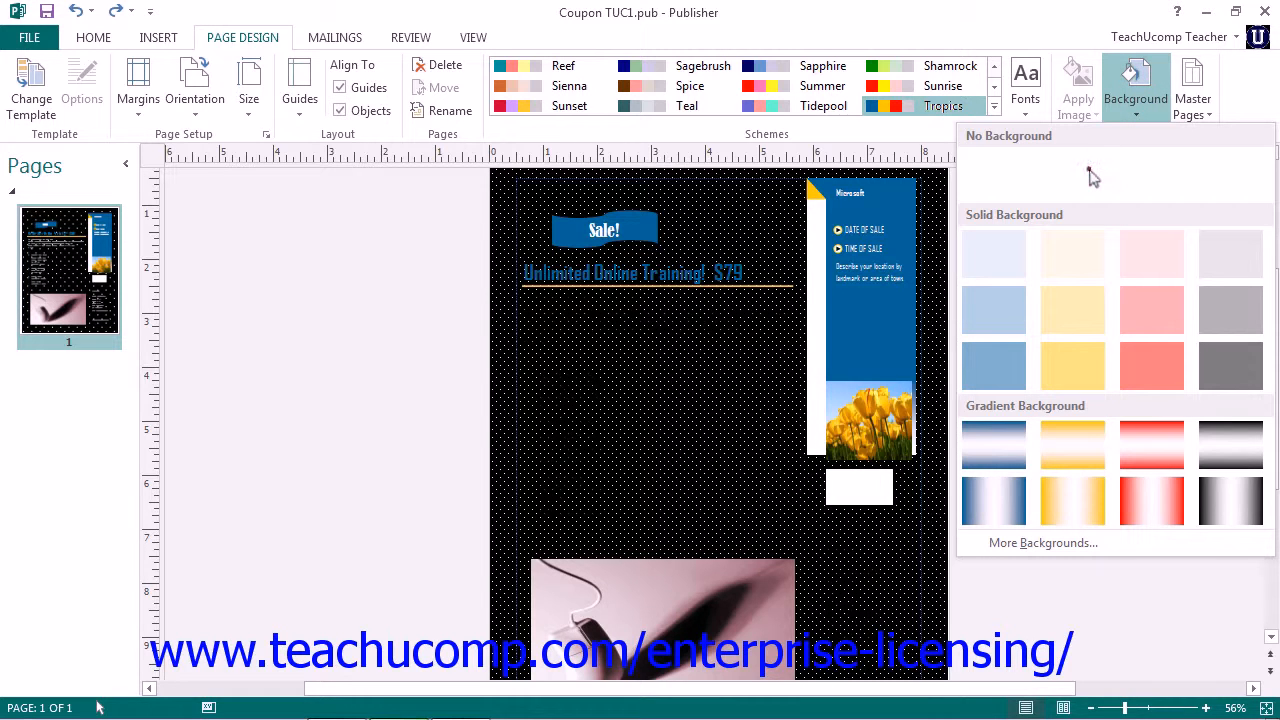